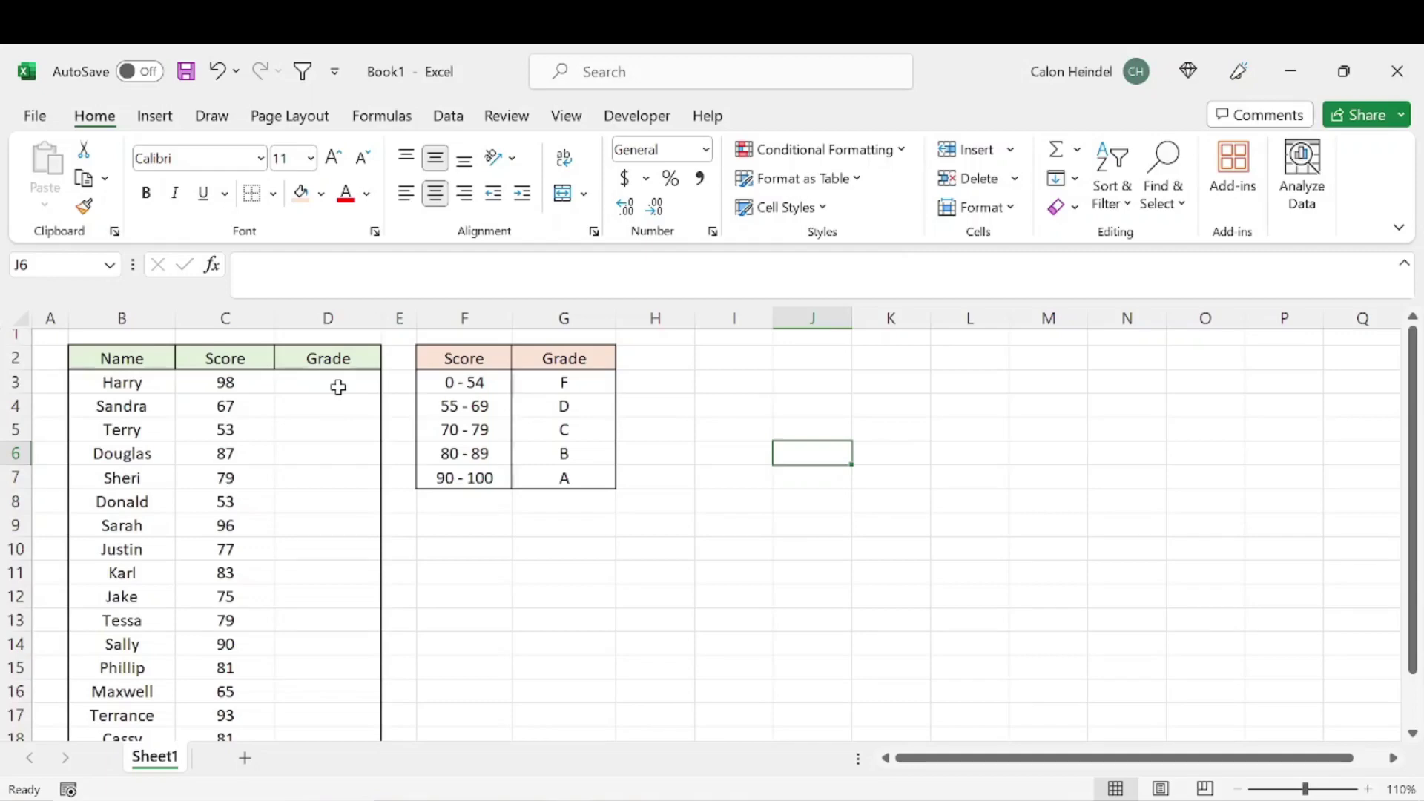
- Enter trial grades A and D for the first two students, then clear them
click(338, 387)
text(A)
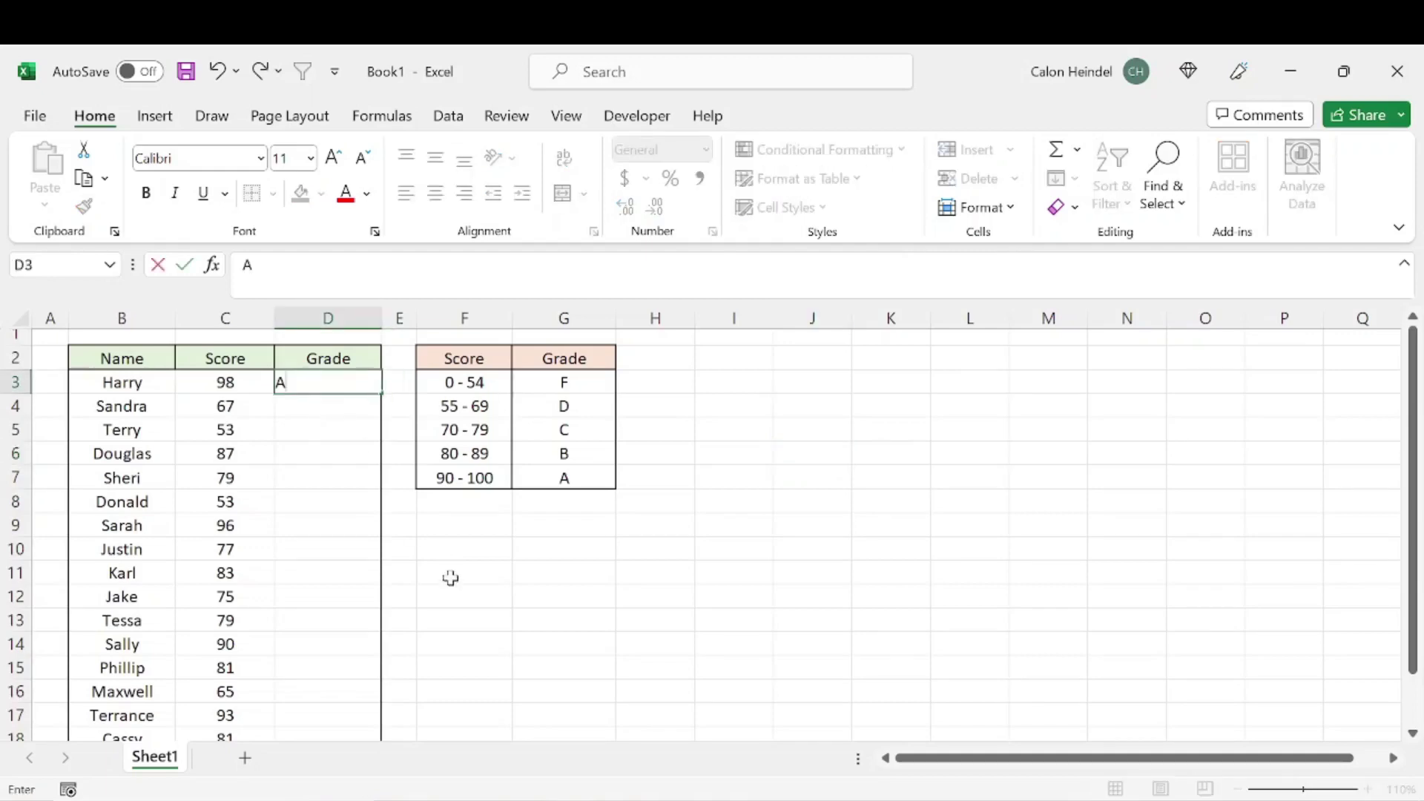
key(Return)
text(D)
key(Return)
mouse_move(327, 381)
mouse_down()
mouse_move(328, 418)
mouse_move(327, 404)
mouse_up()
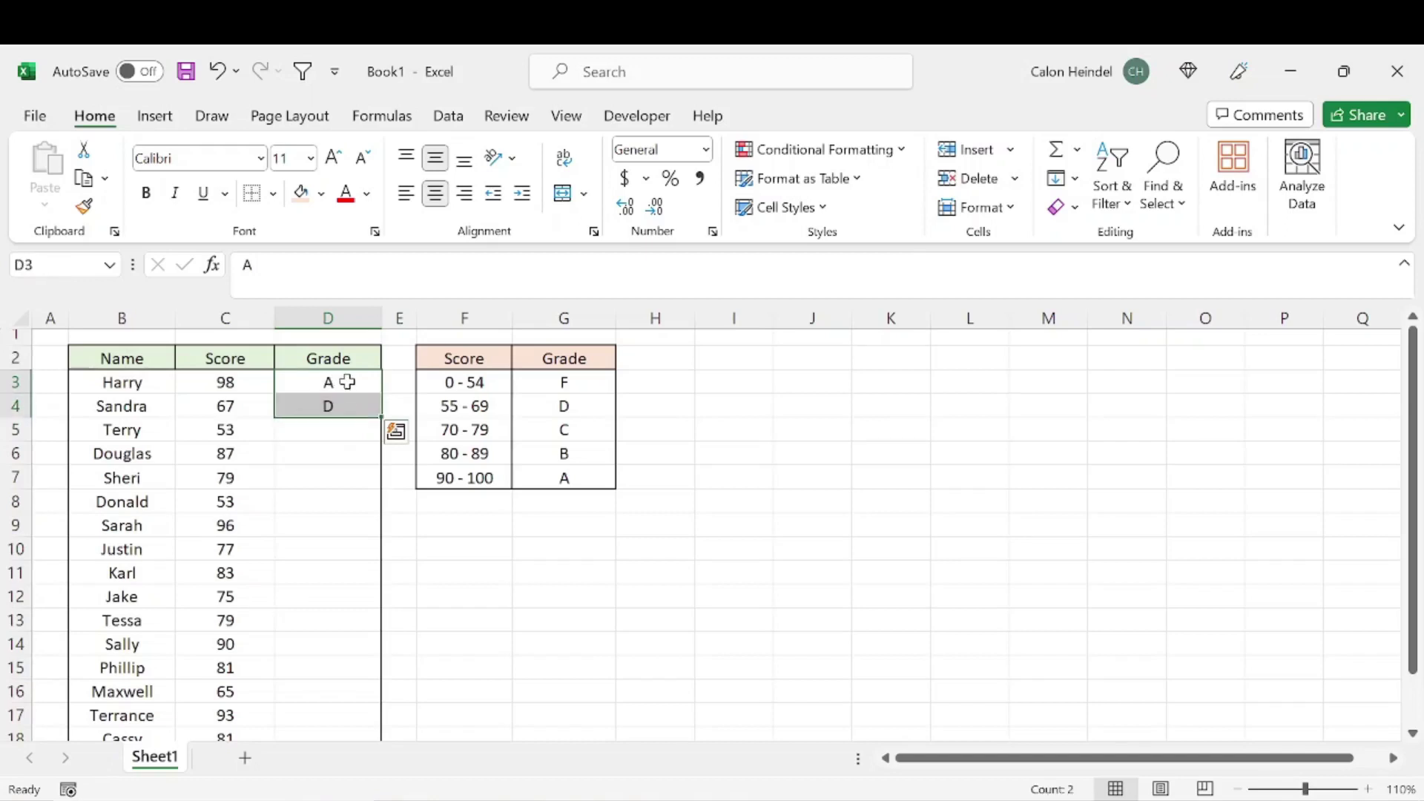
key(Delete)
click(658, 569)
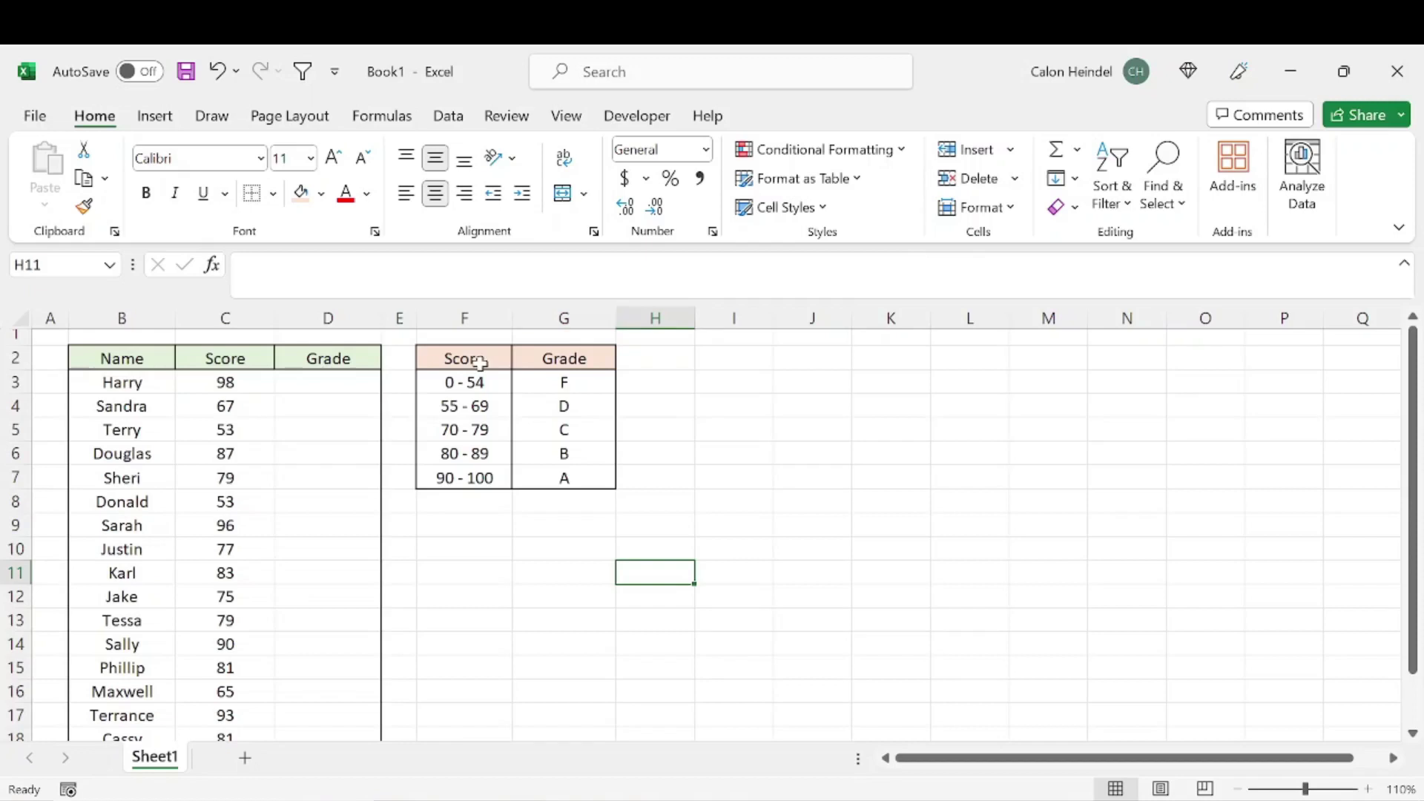
- Look over the score ranges, grade letters and empty Grade cells by selecting them
drag(477, 359, 582, 477)
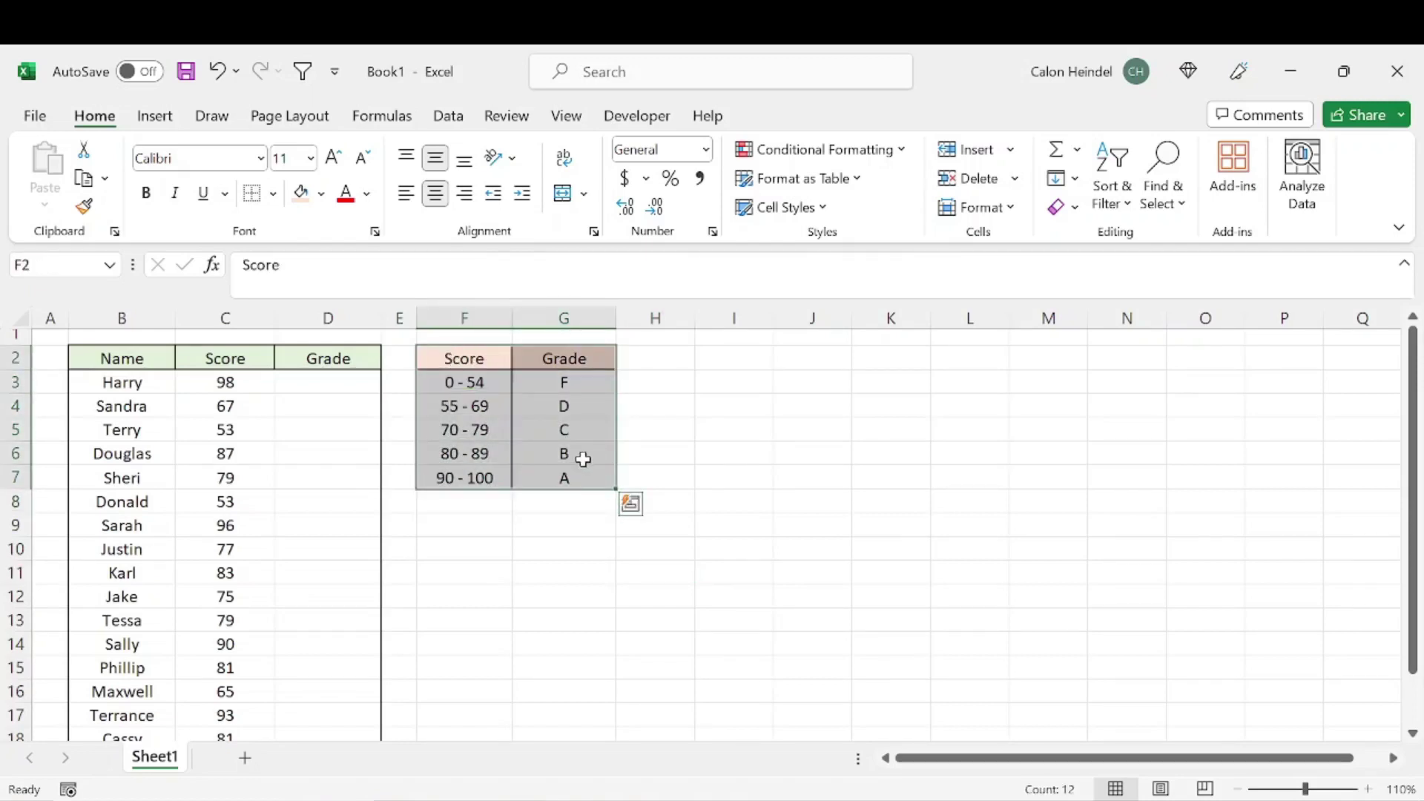
drag(493, 369, 573, 483)
click(583, 422)
drag(465, 384, 576, 476)
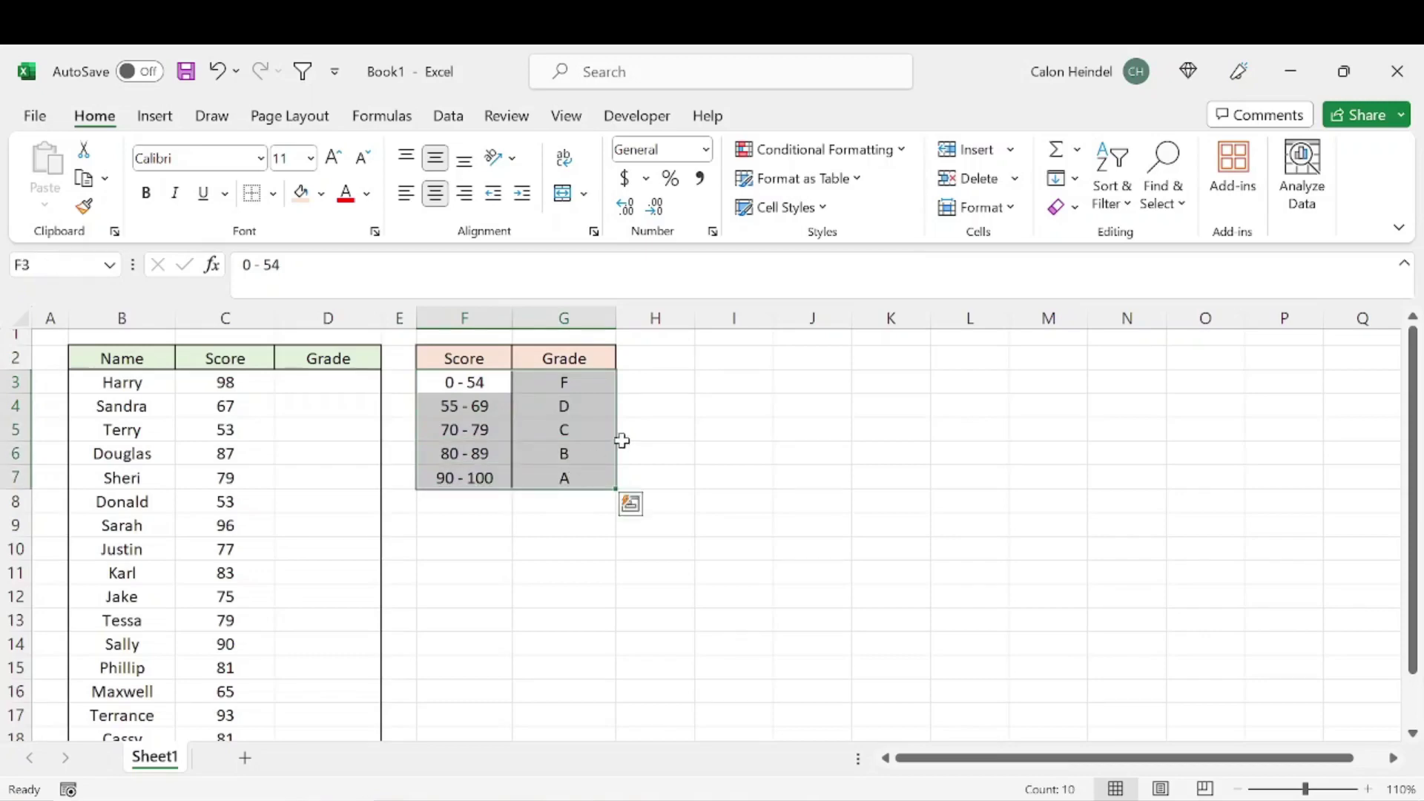
click(488, 477)
click(586, 473)
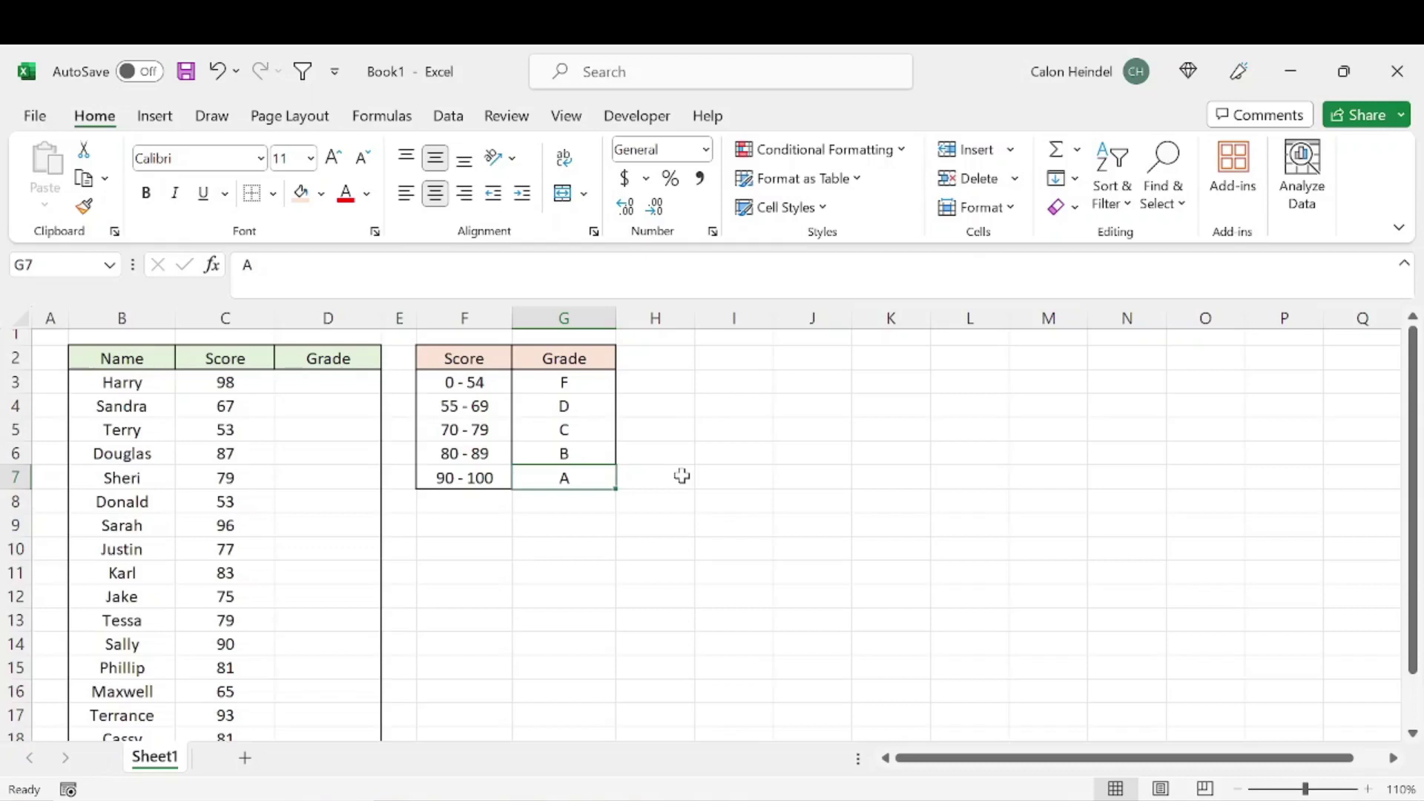
drag(463, 385, 561, 496)
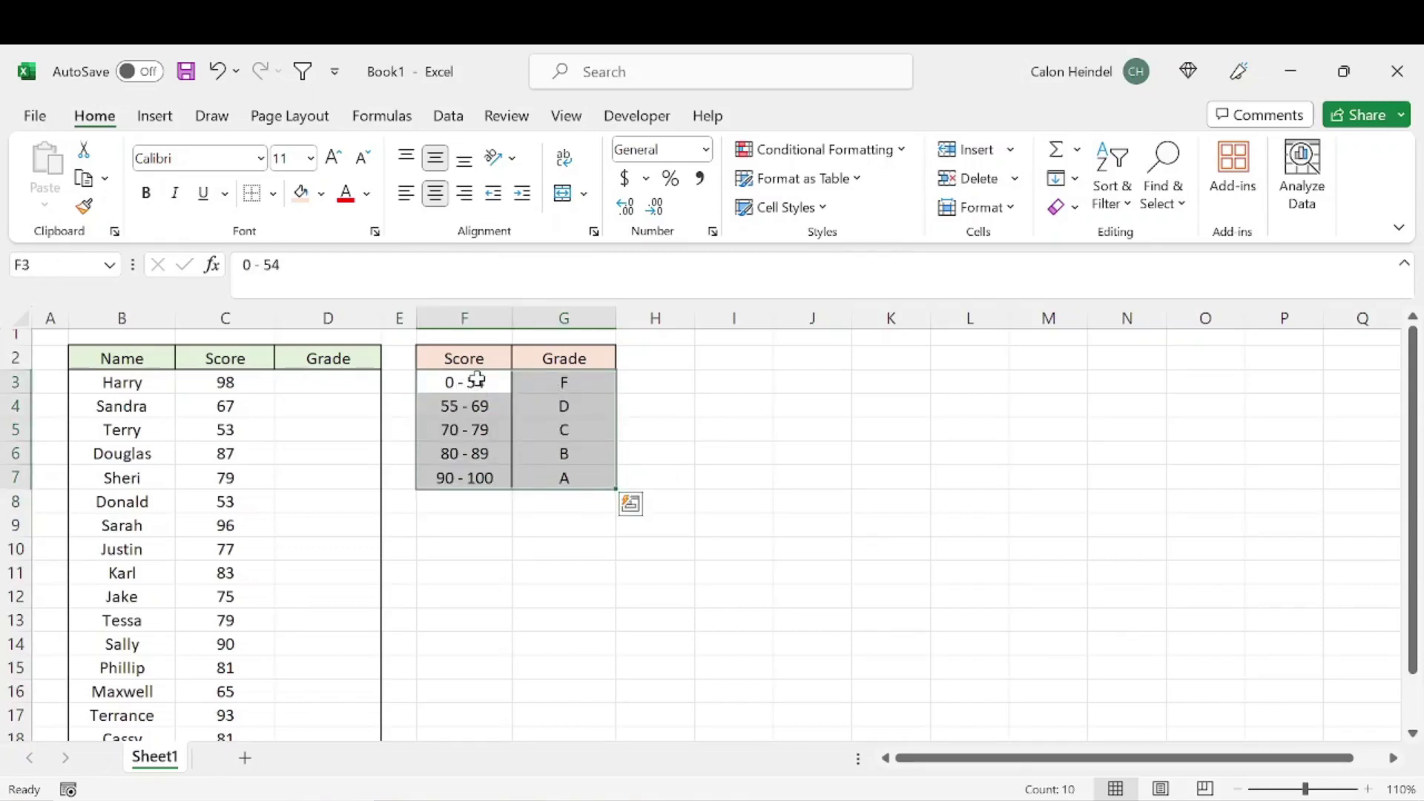
click(477, 382)
drag(477, 382, 480, 469)
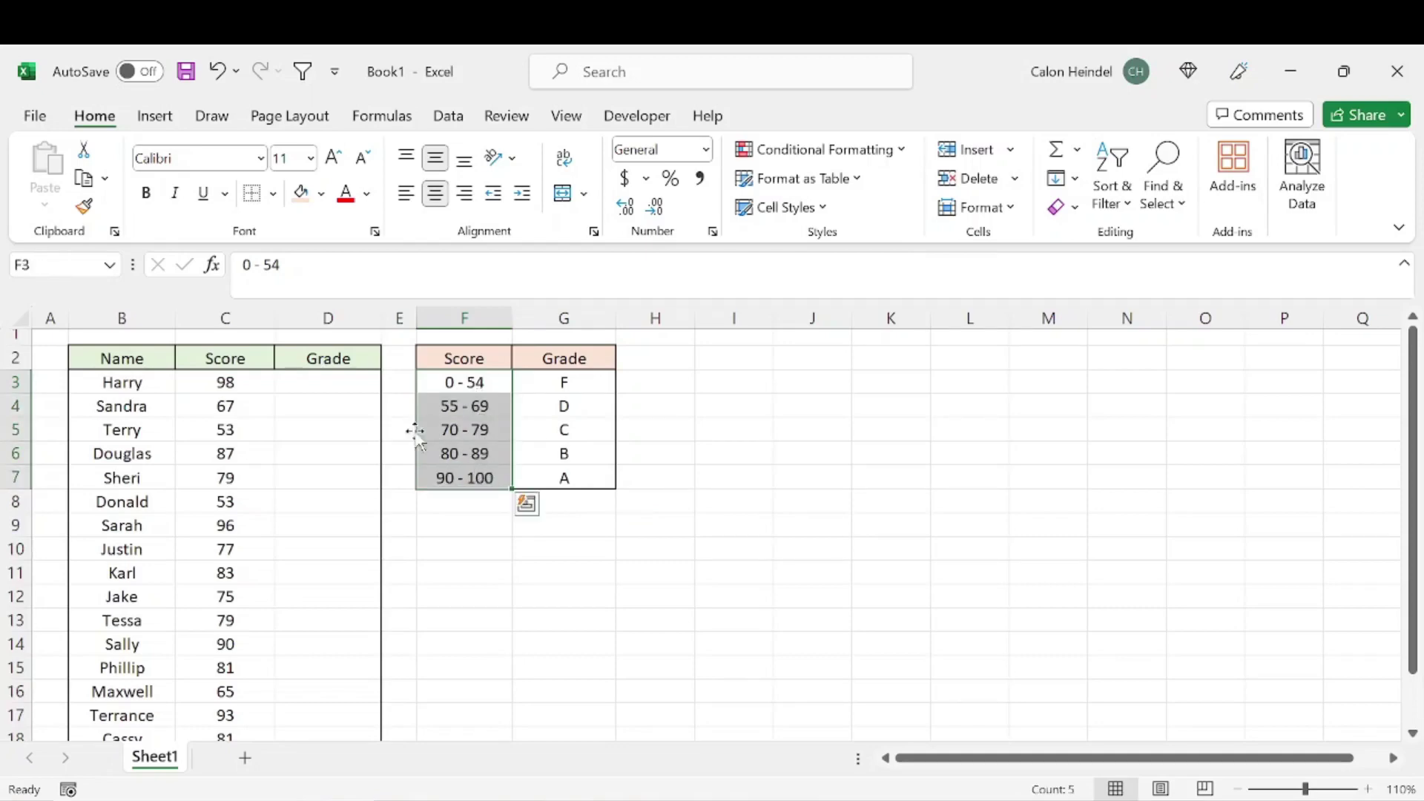
drag(304, 380, 335, 702)
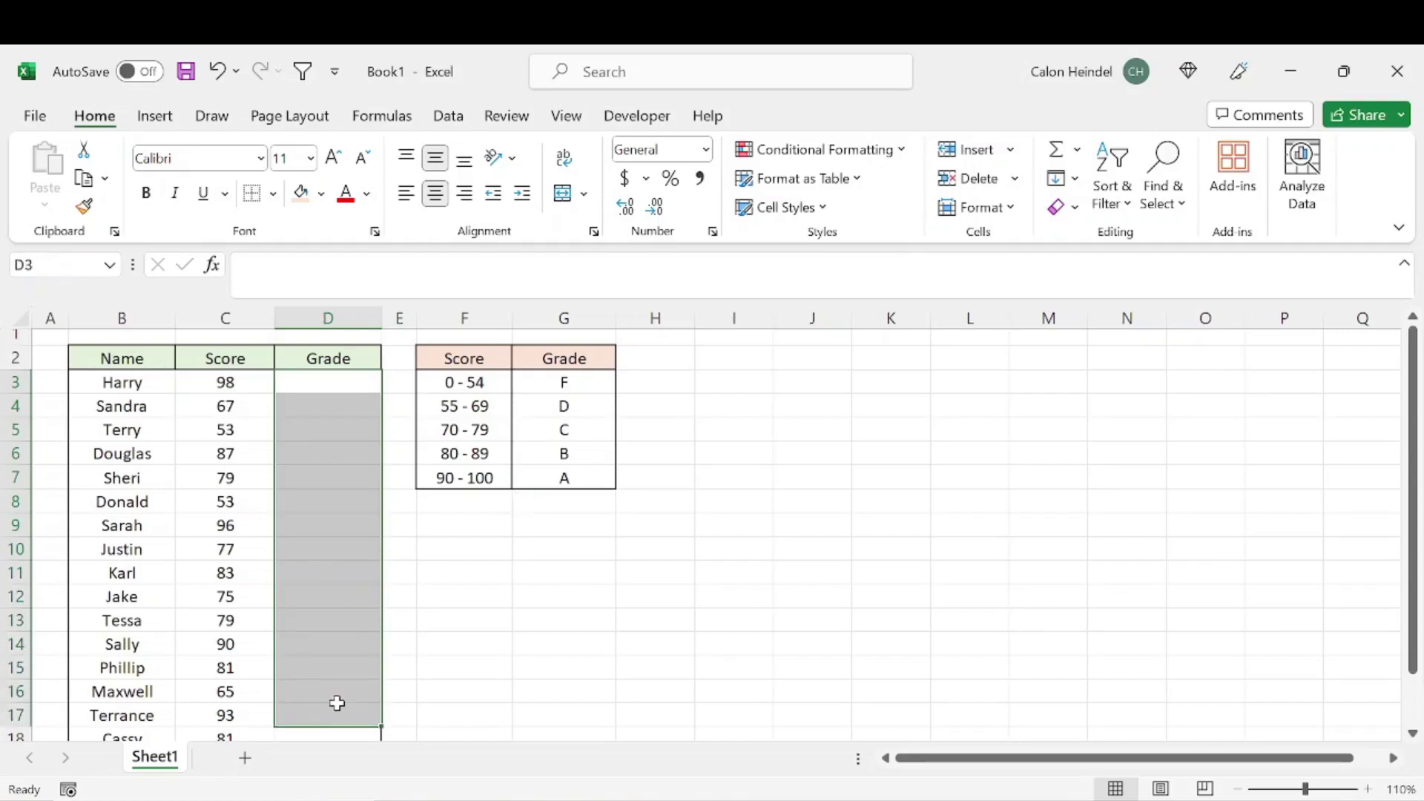
- Insert a blank column G before the lookup table's grade letters and select G3
click(547, 312)
right_click(548, 317)
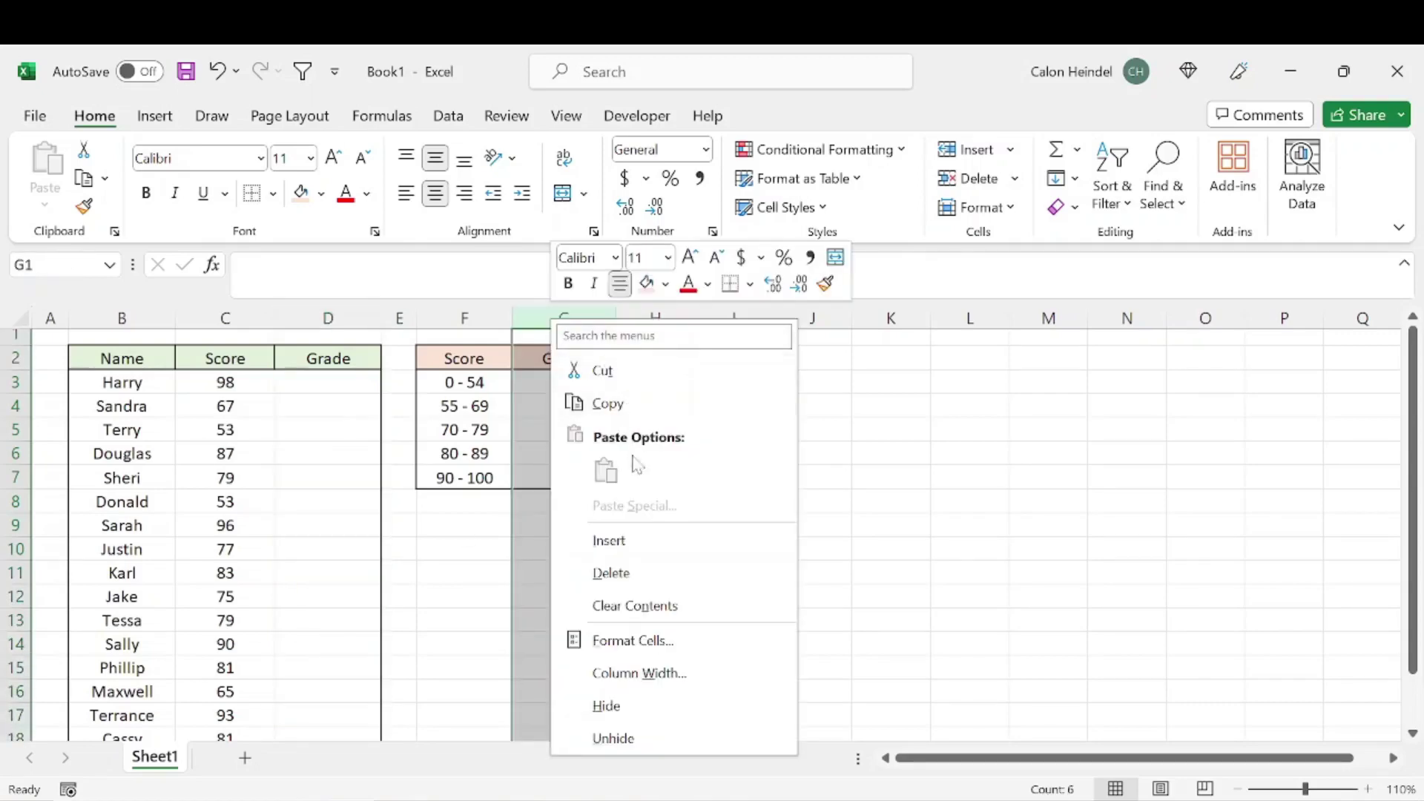
click(643, 537)
click(735, 480)
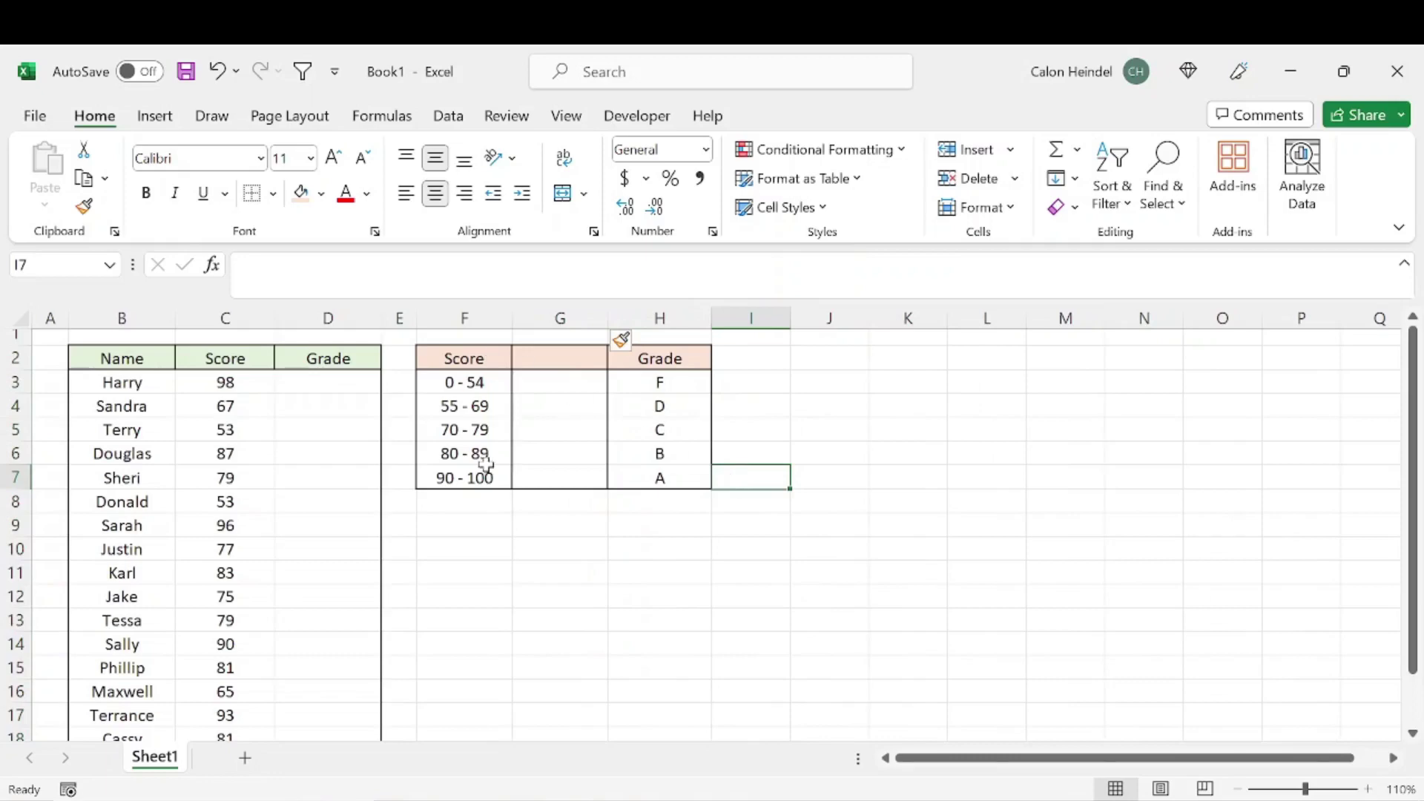
click(563, 391)
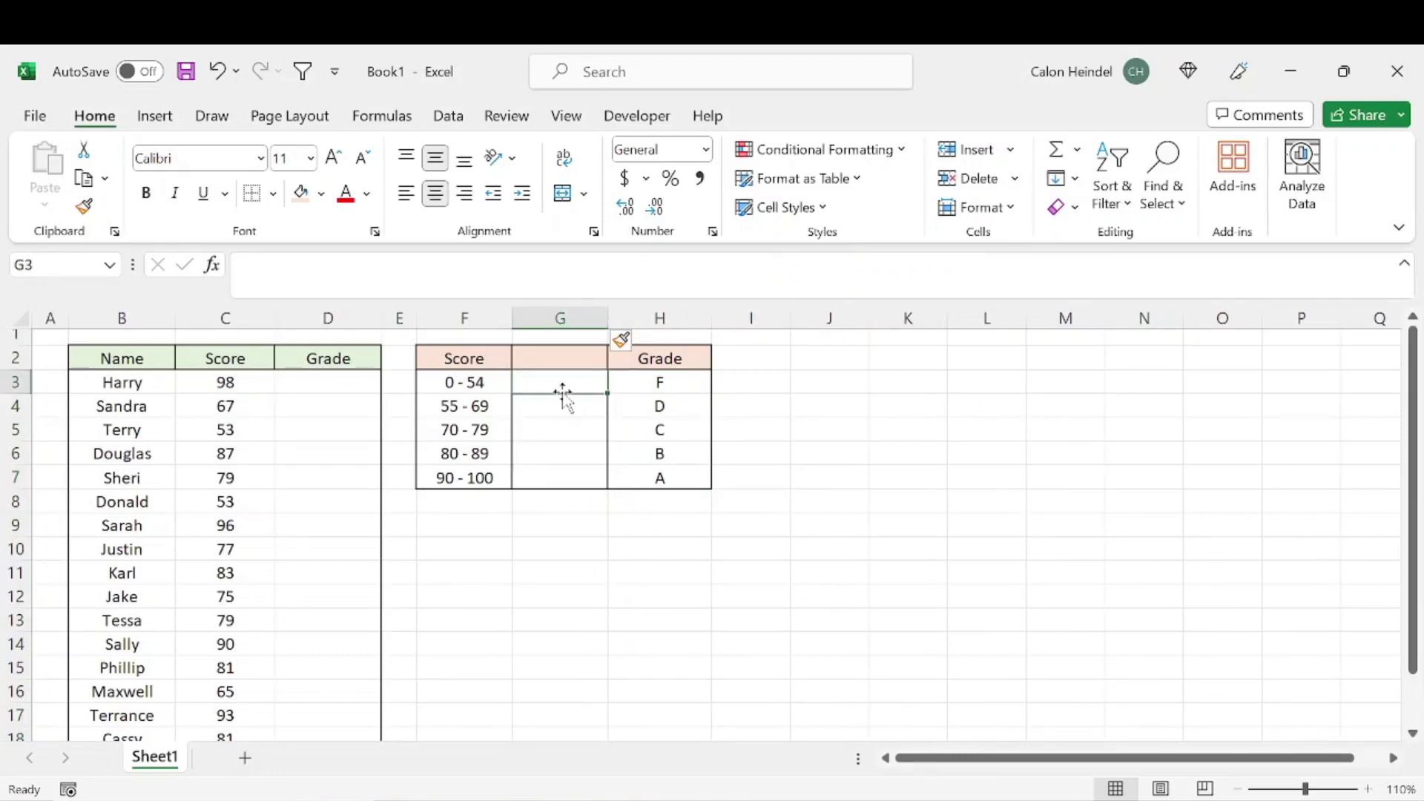
right_click(590, 318)
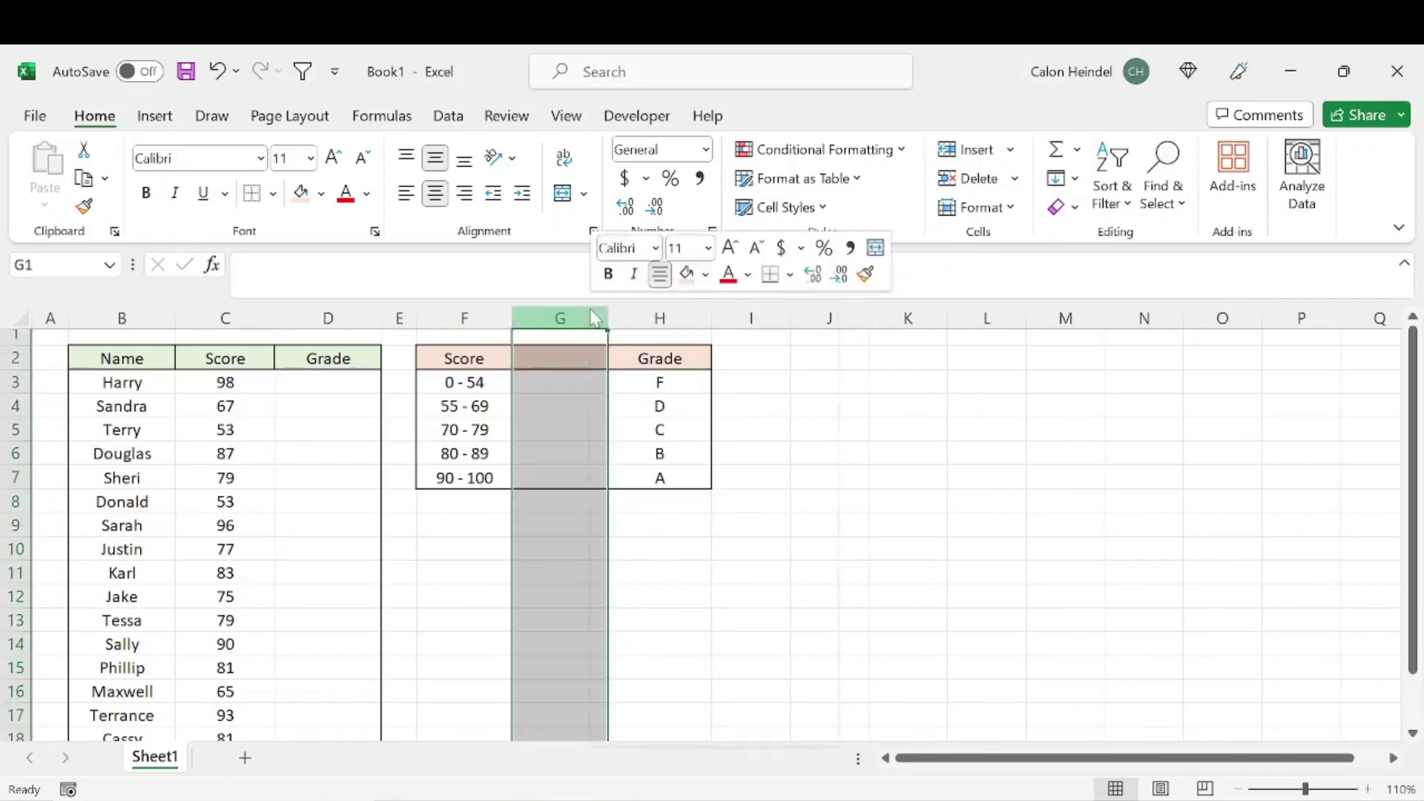
click(926, 499)
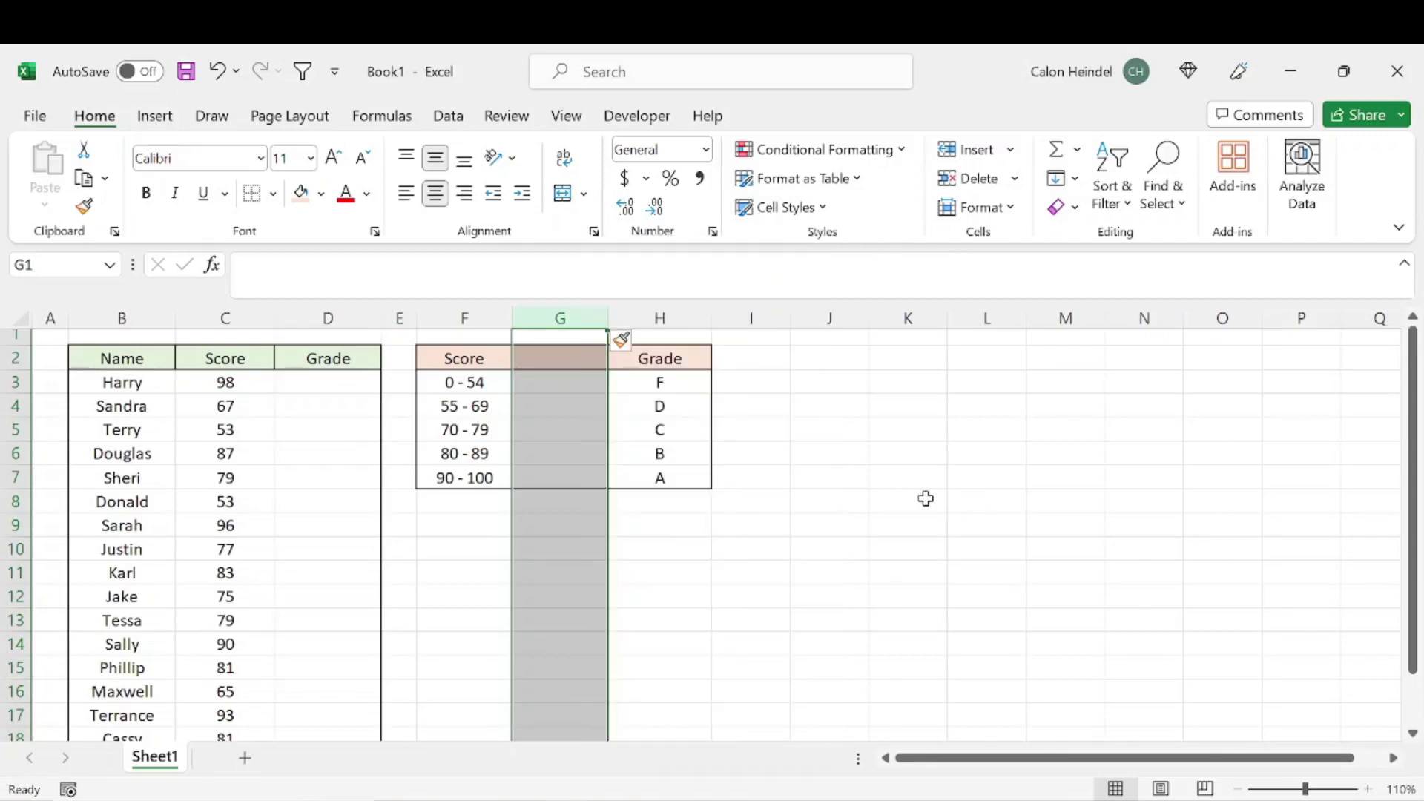
click(851, 417)
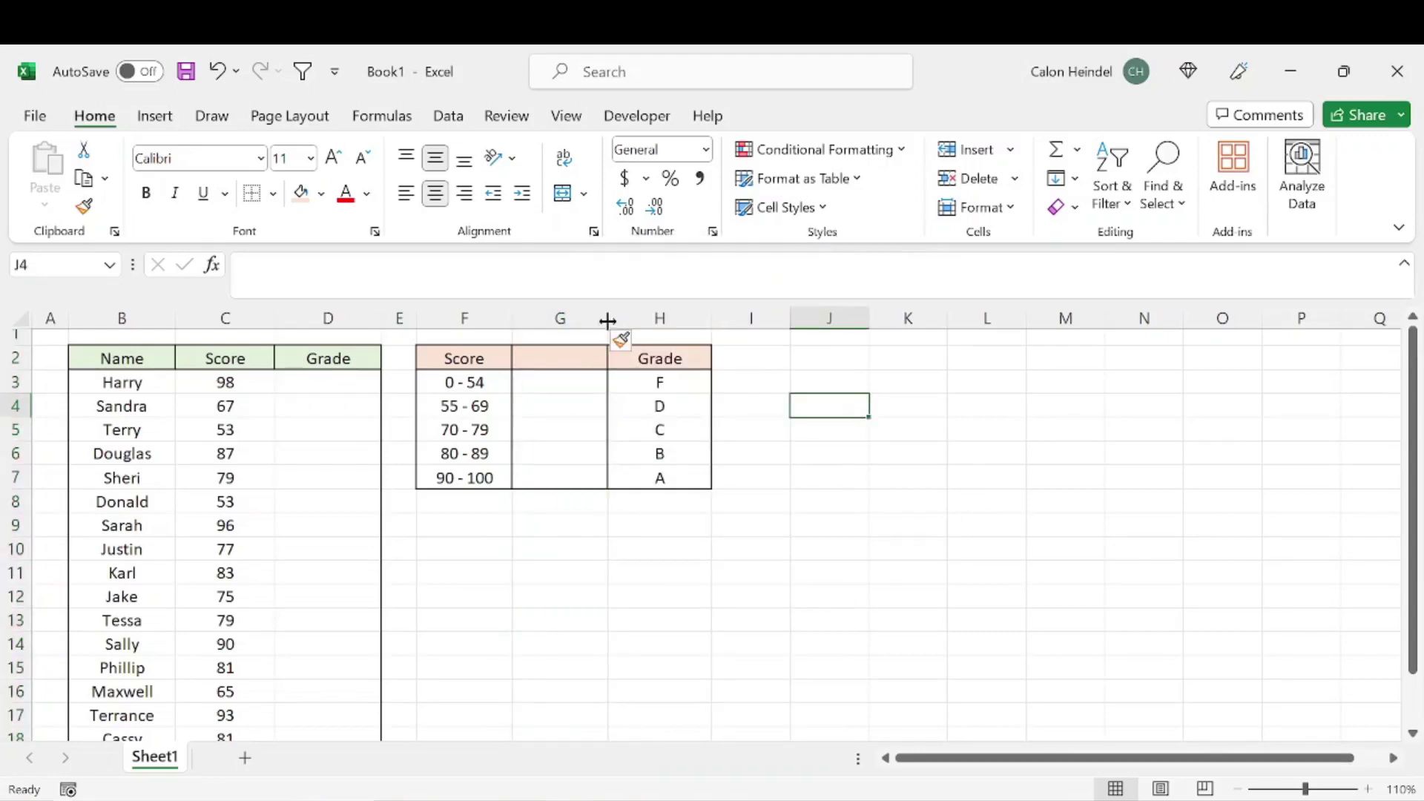
click(556, 379)
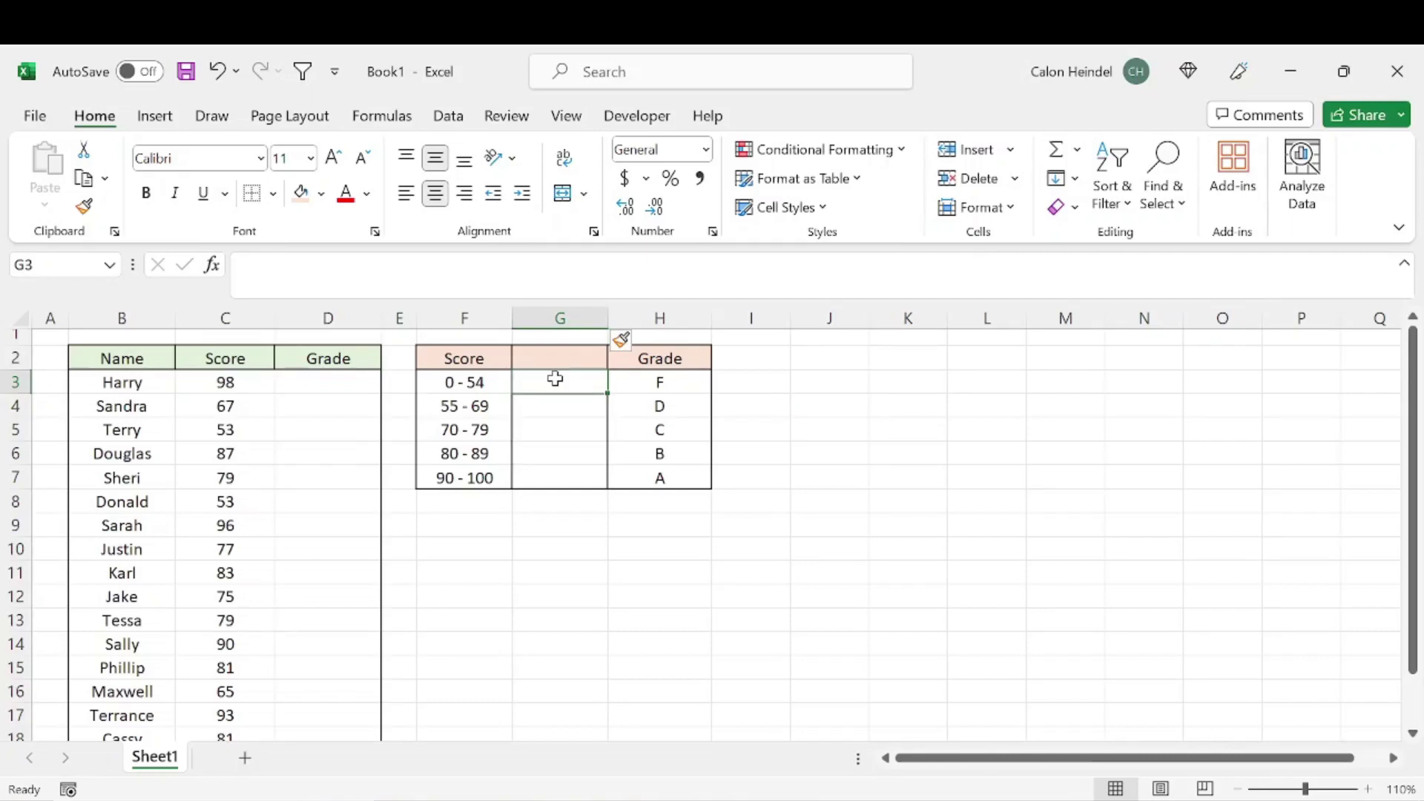
- Enter the first two lower-bound thresholds, 0 and 55, in the new column
text(0)
key(Return)
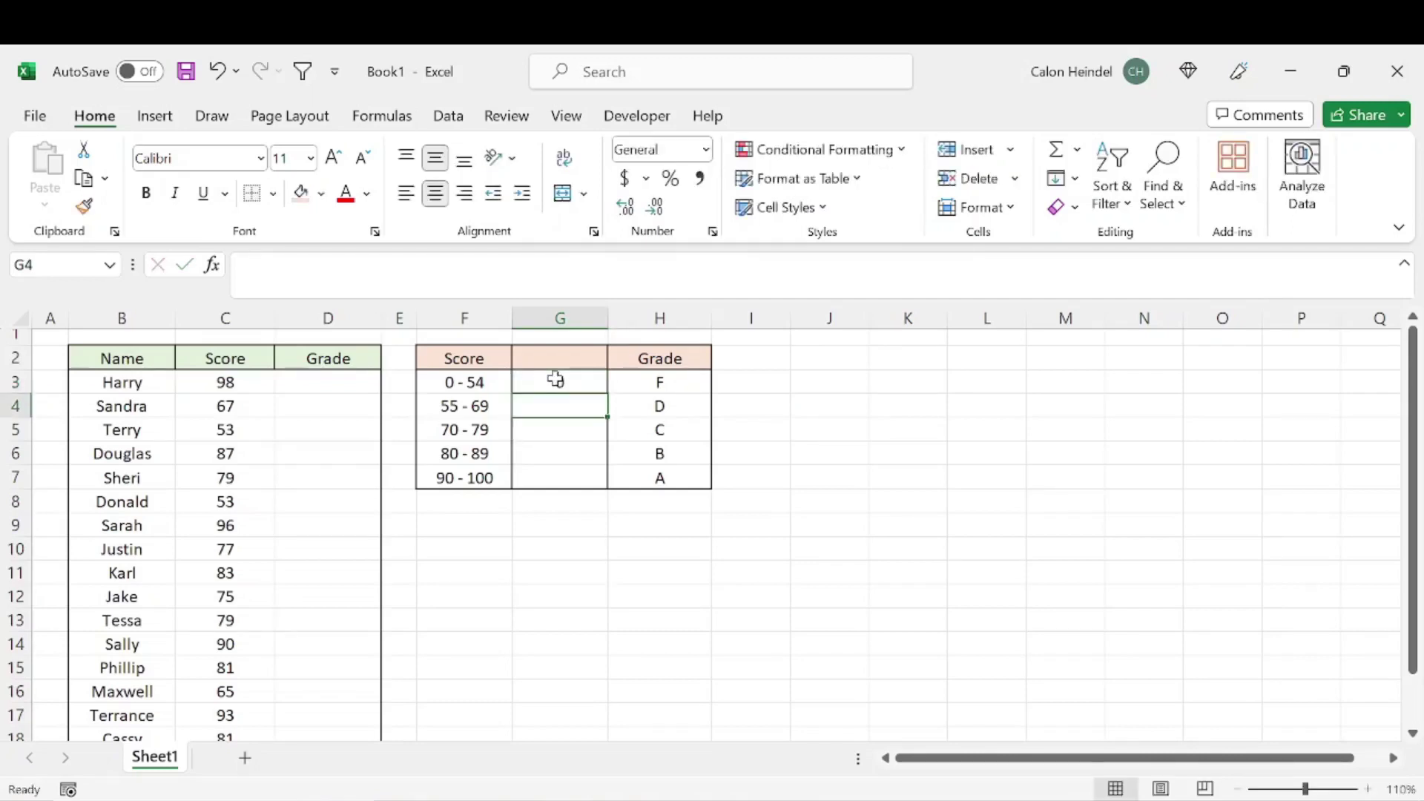
drag(470, 380, 475, 480)
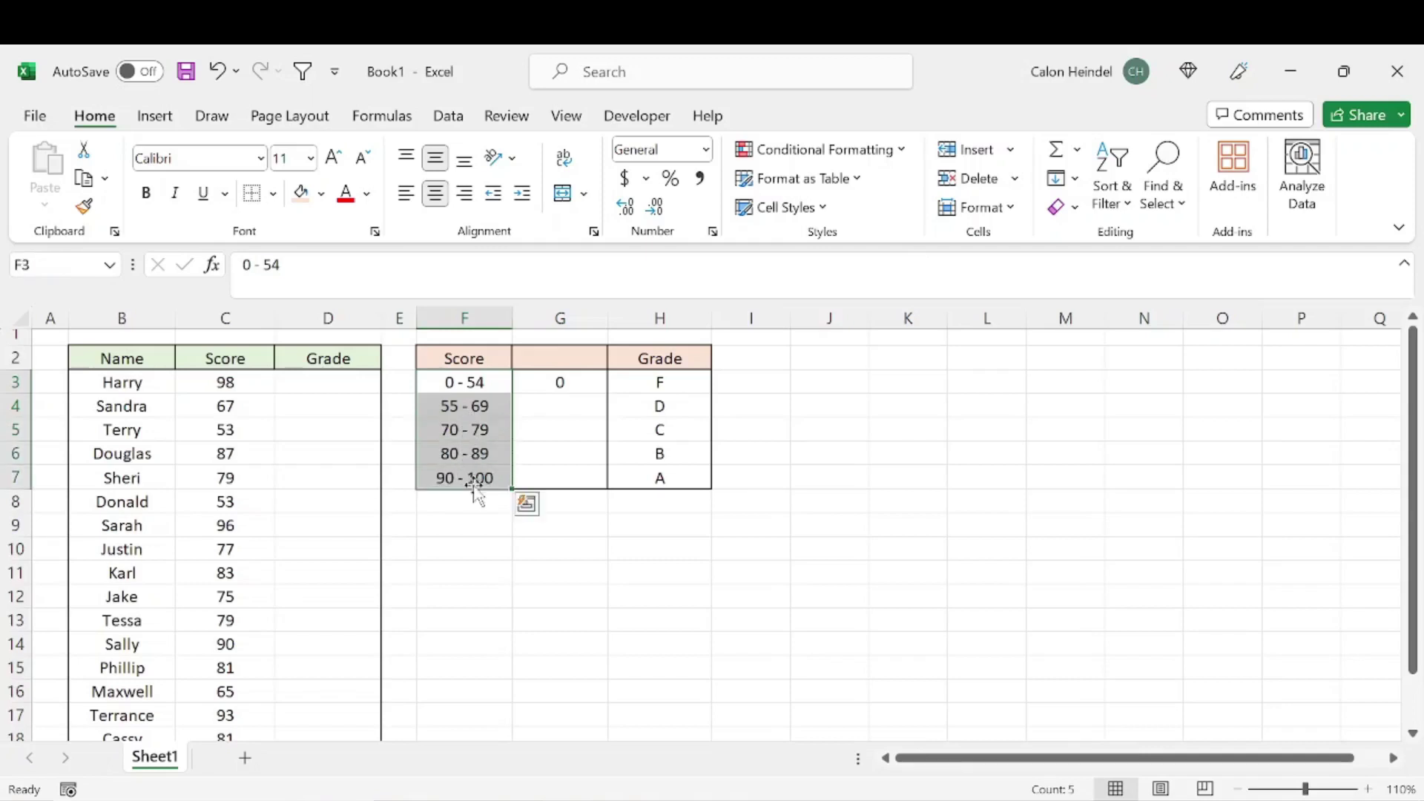
click(558, 384)
click(554, 405)
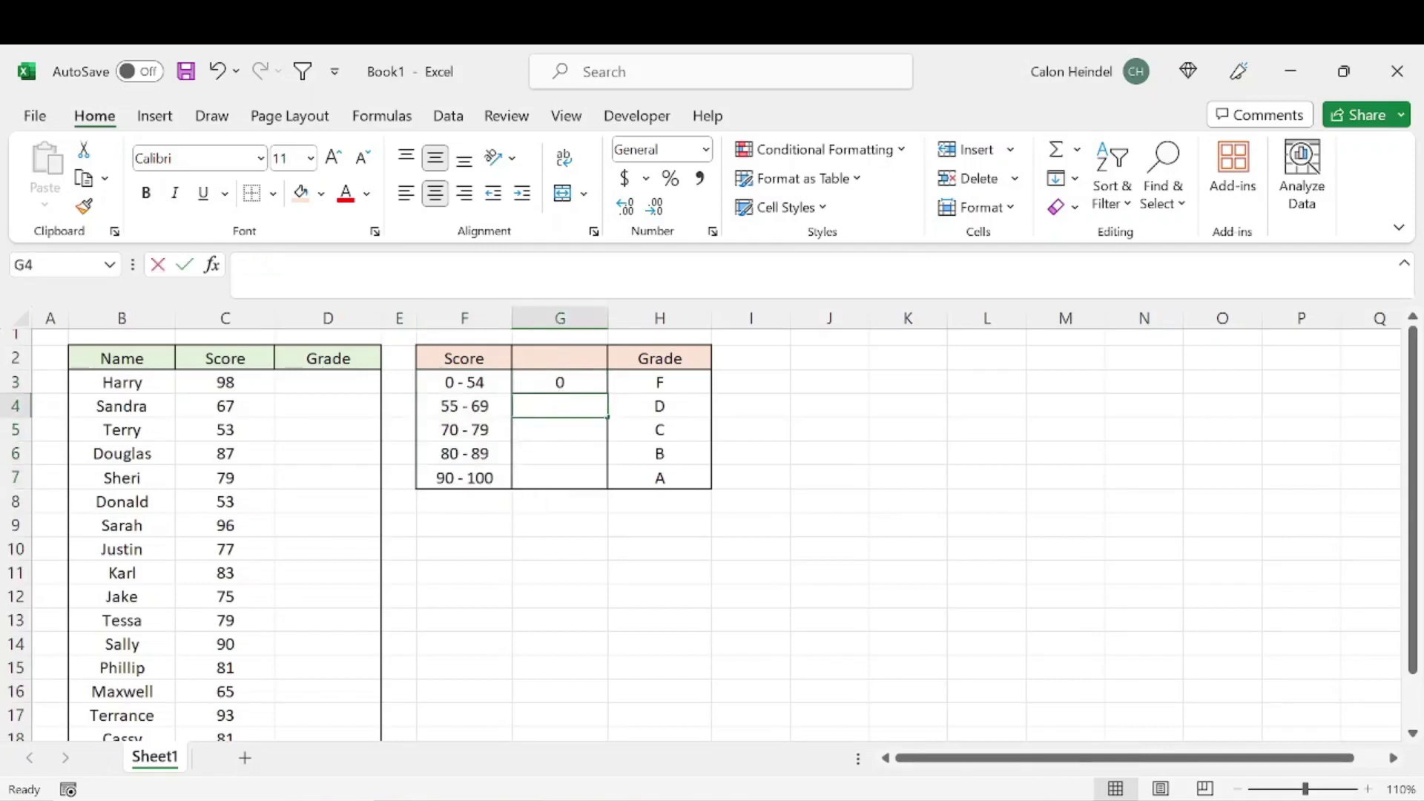
text(55)
click(571, 427)
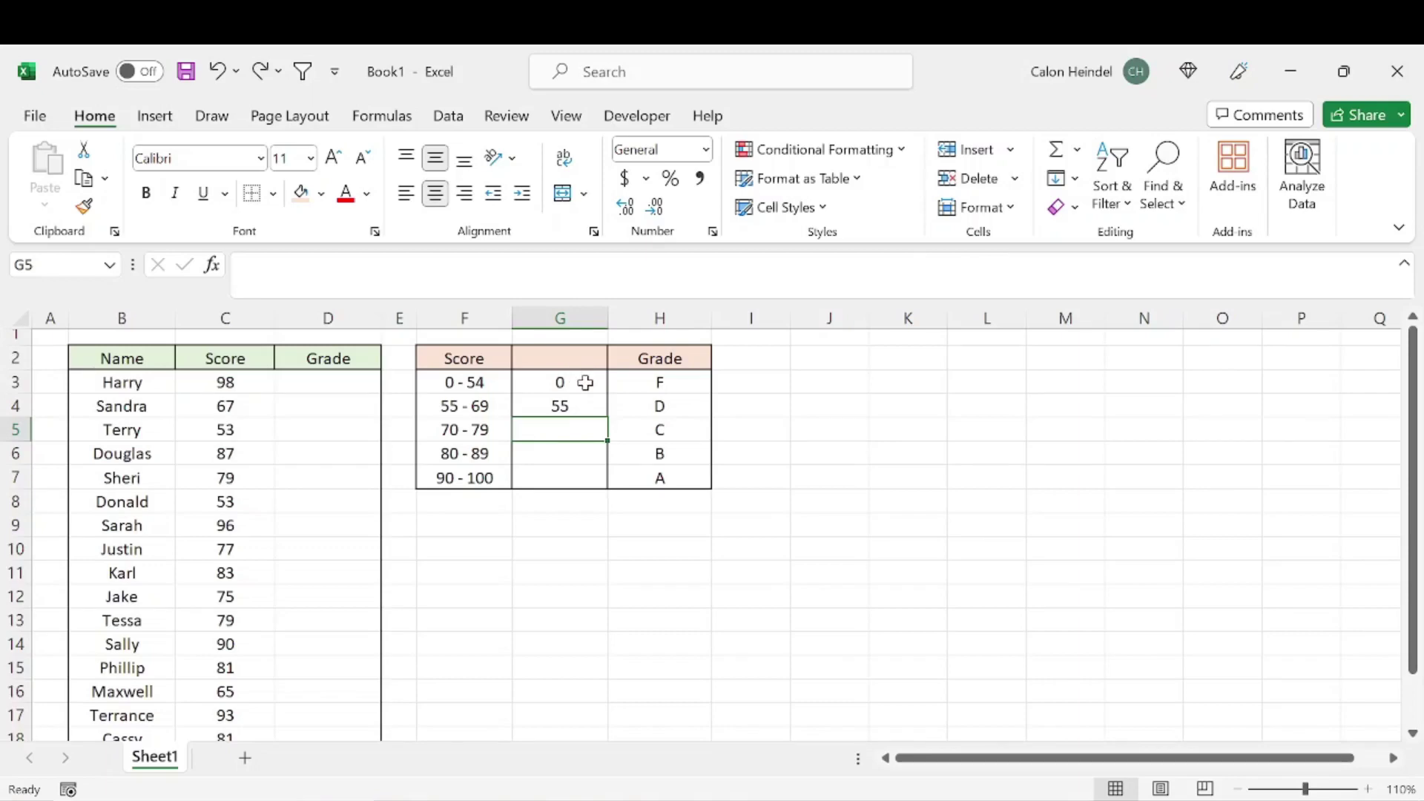
- Flash Fill (Ctrl+E) the remaining thresholds 70, 80 and 90
drag(586, 382, 585, 482)
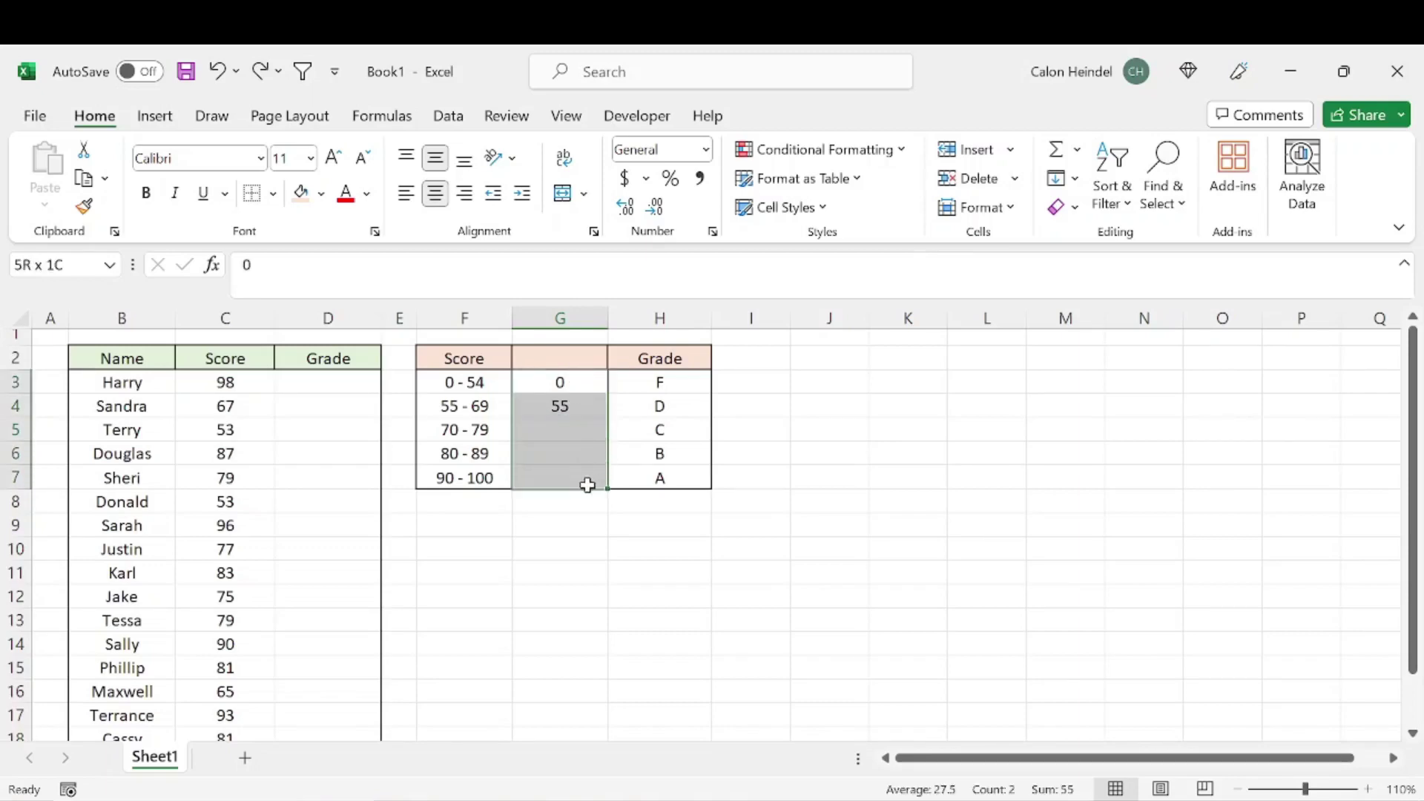
key(Down)
key(Down)
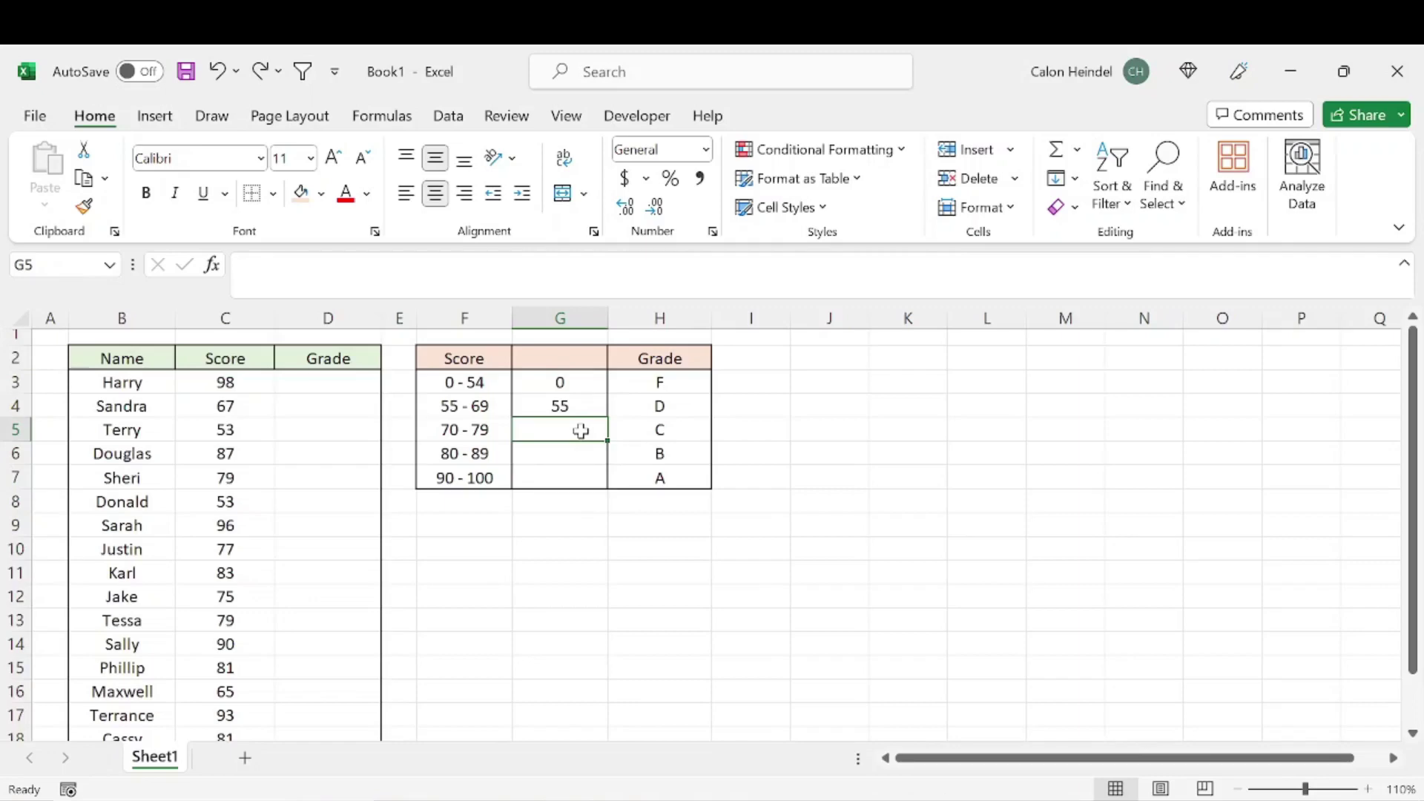
key(ctrl+e)
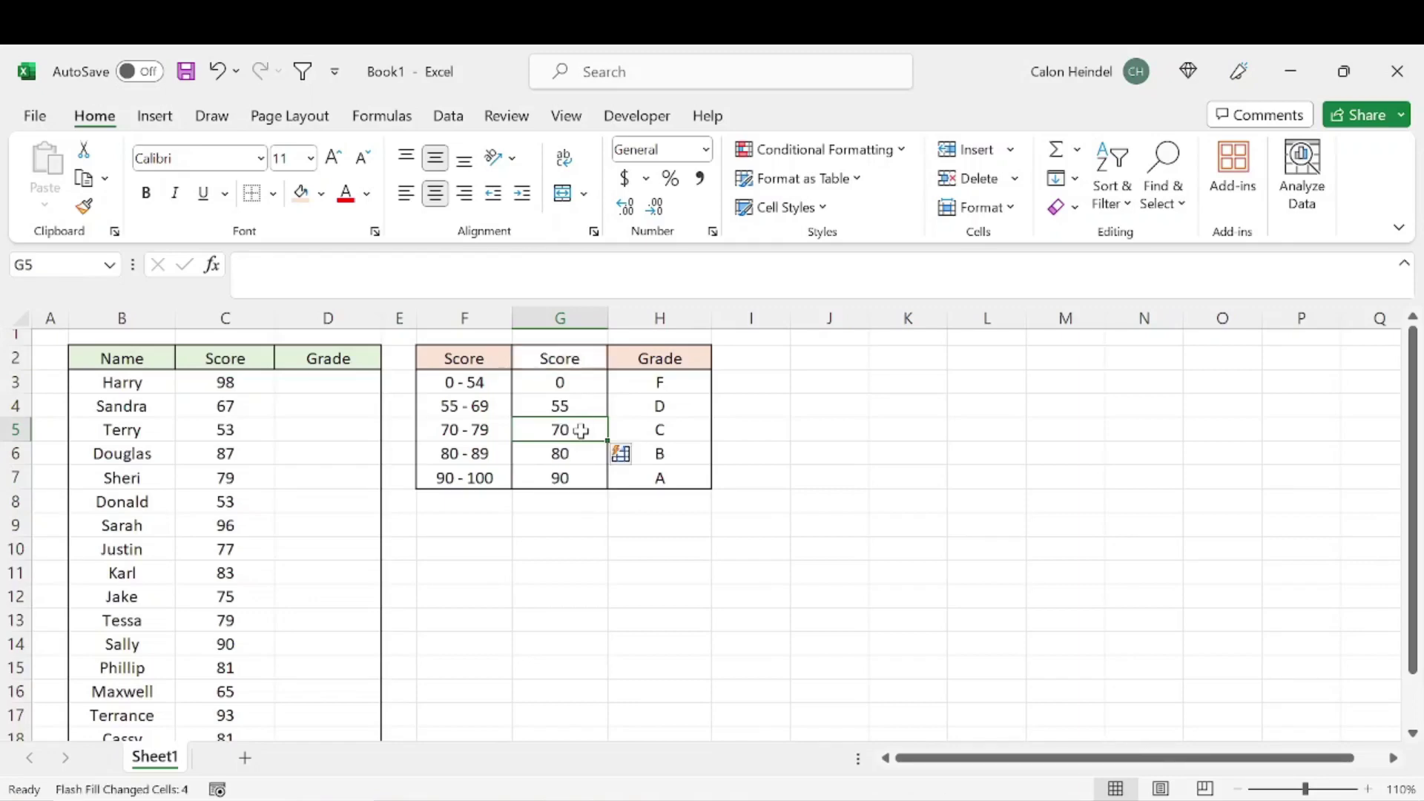
drag(568, 380, 572, 484)
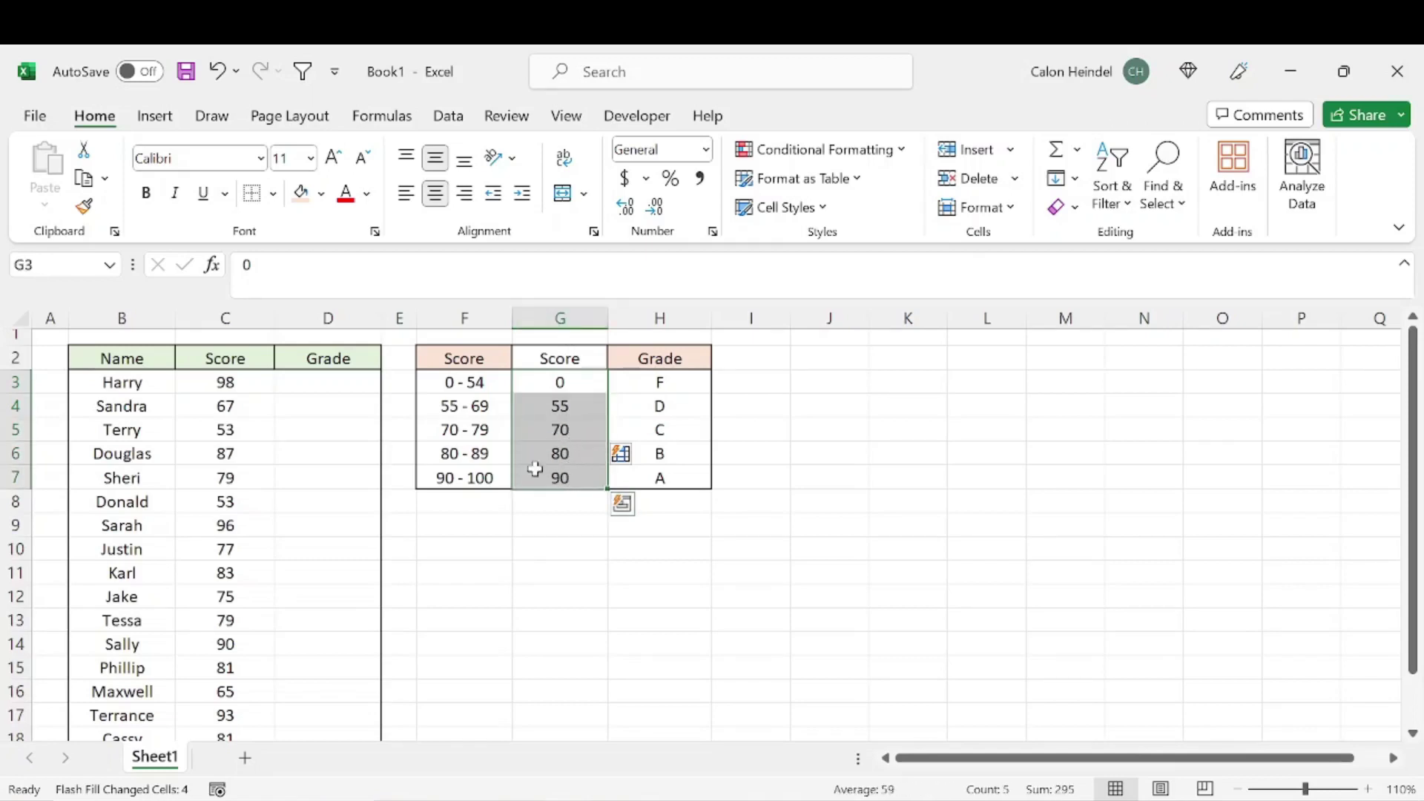
click(324, 378)
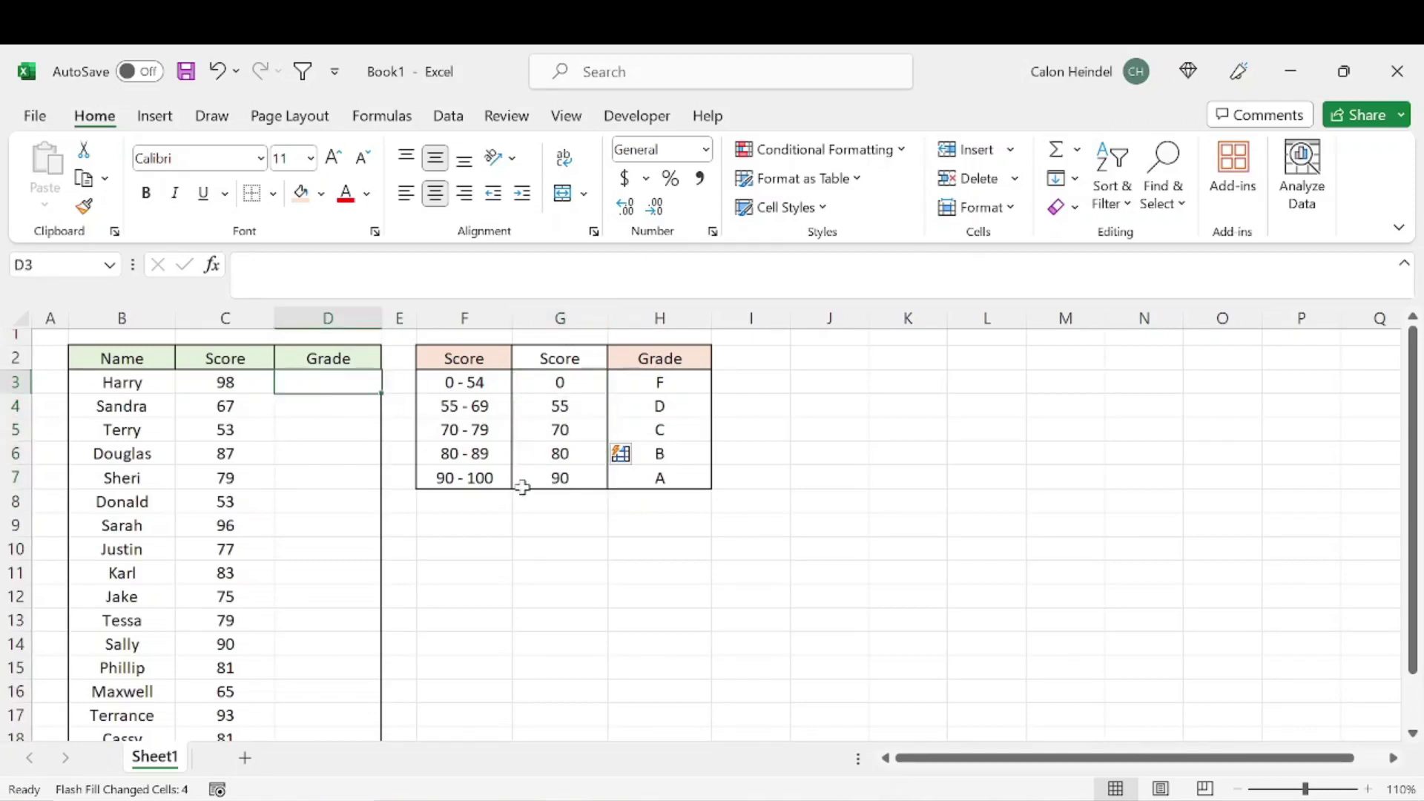
- Enter =VLOOKUP(C3,$G$3:$H$7,2) in D3 so Harry's score of 98 returns A
text(=)
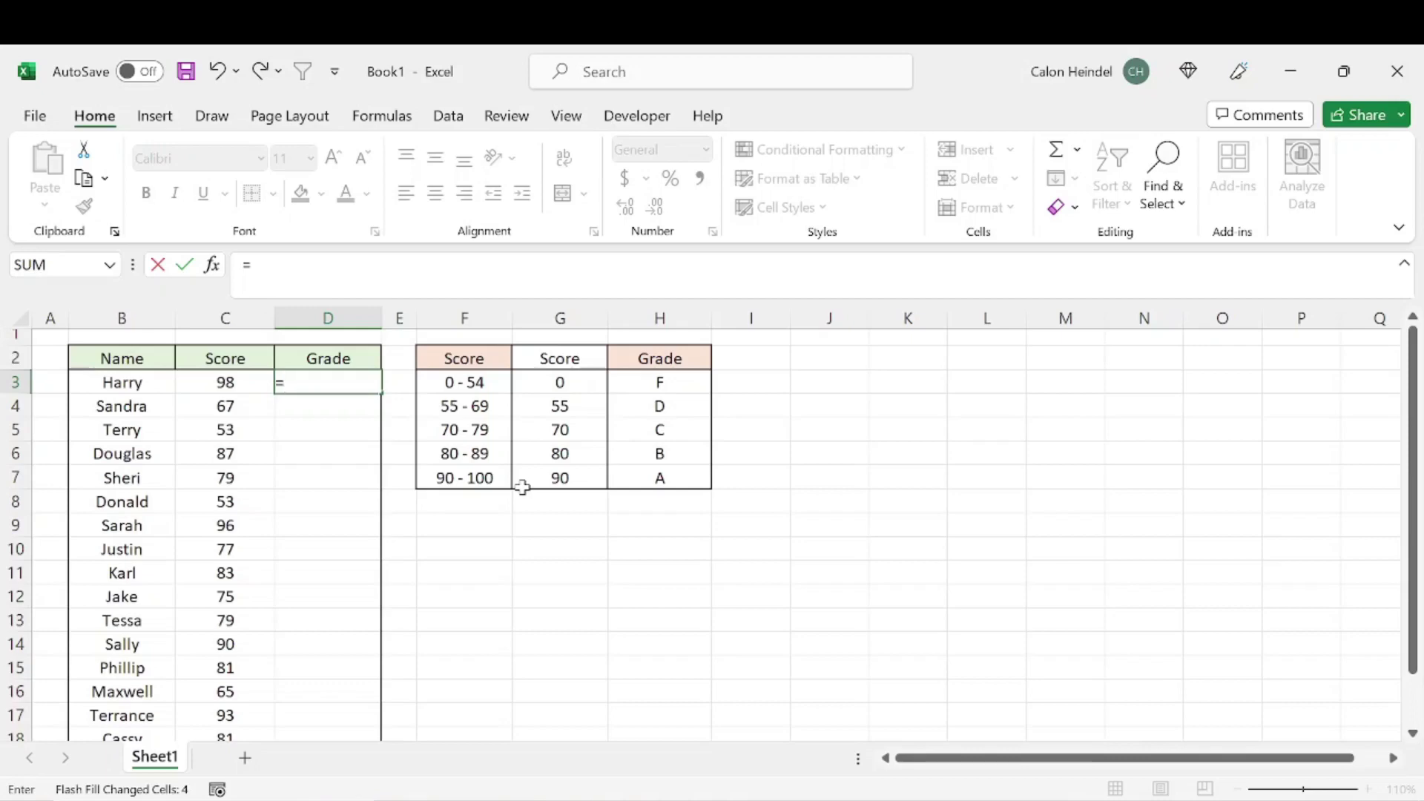
text(vl)
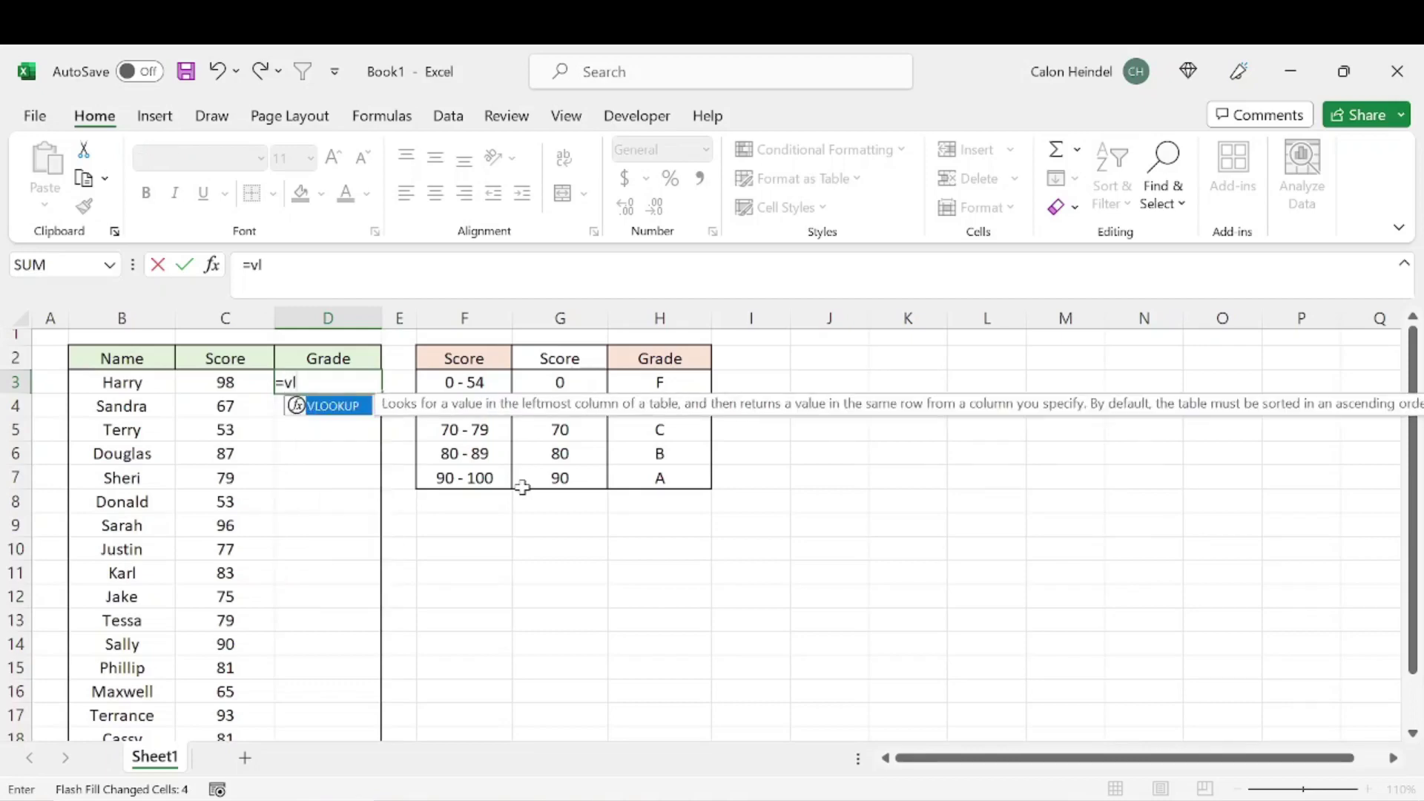
key(Tab)
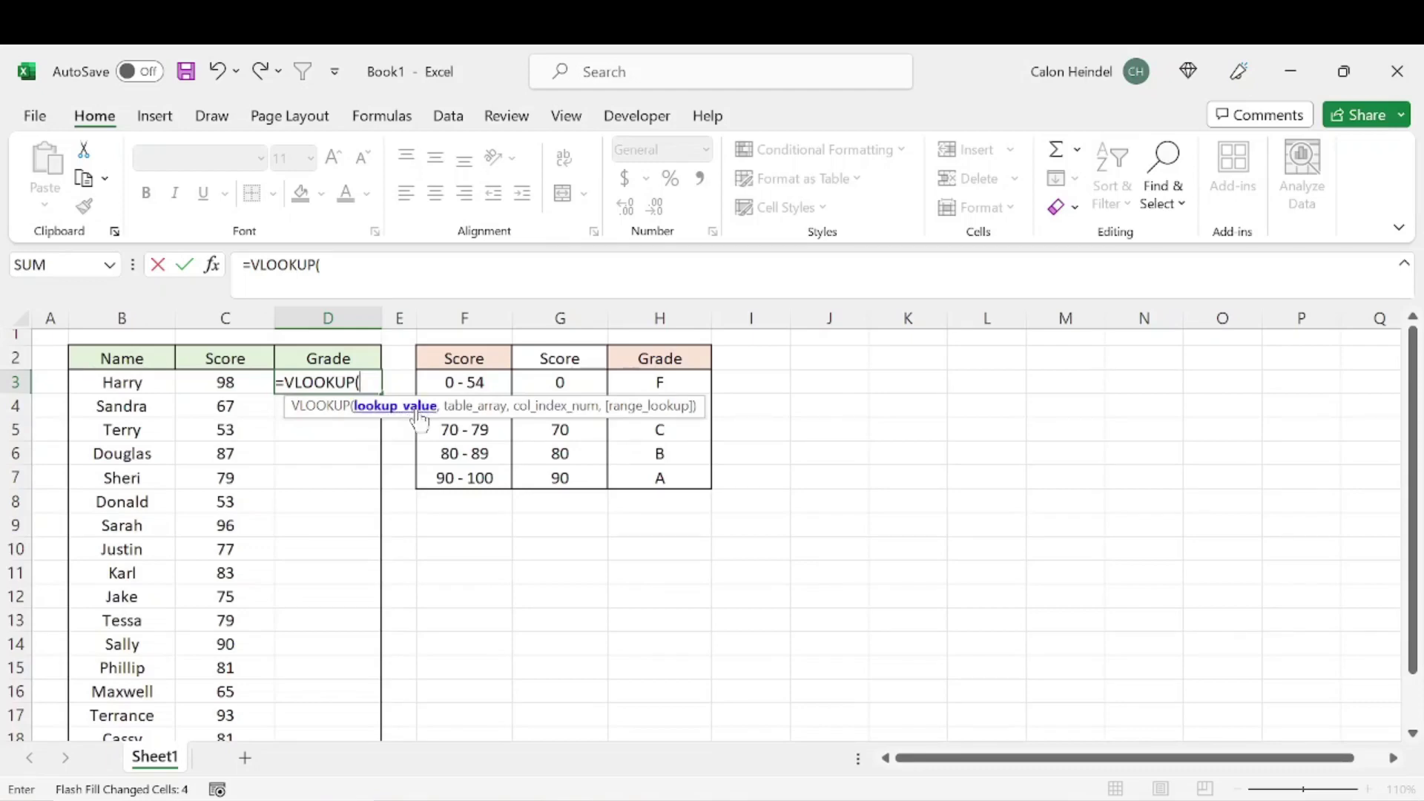
click(228, 380)
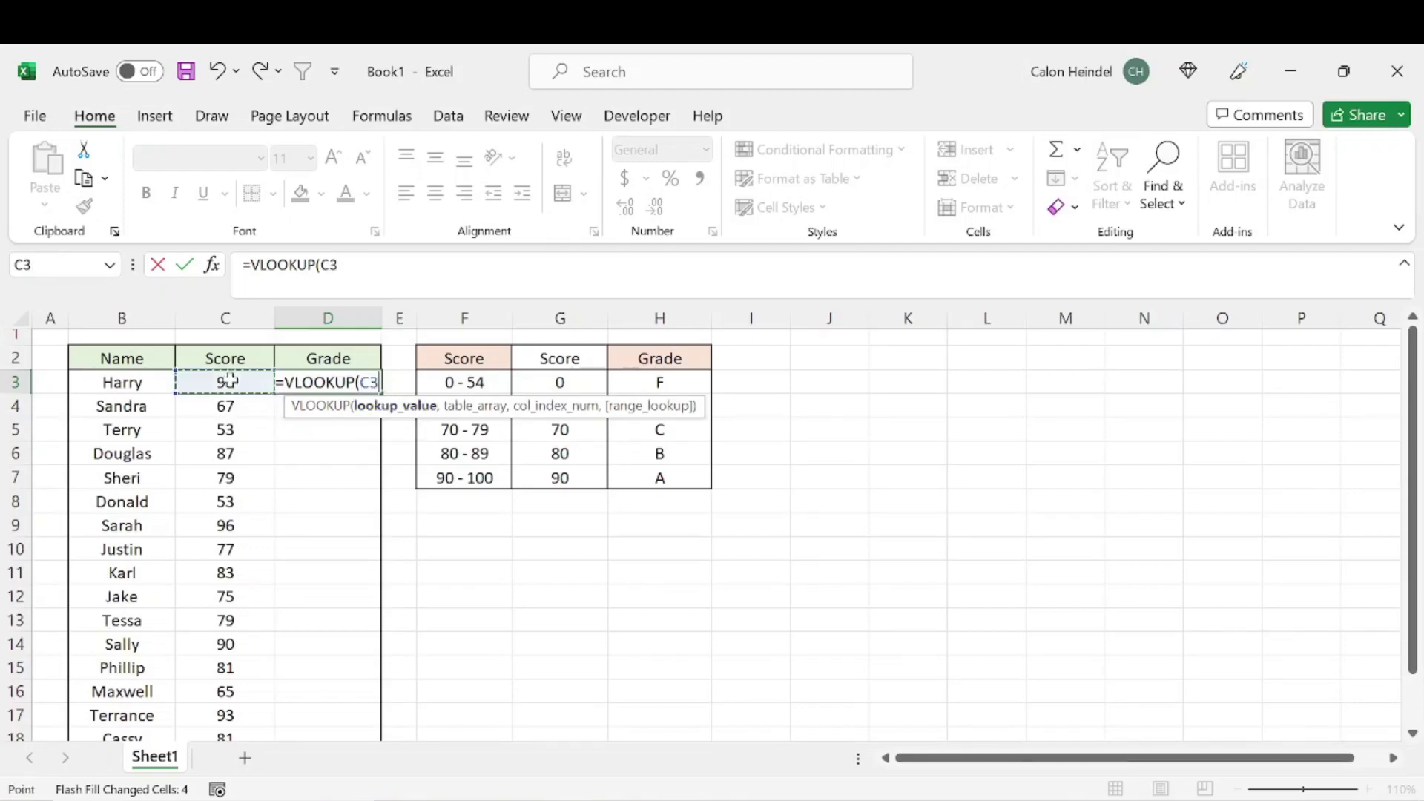
text(,)
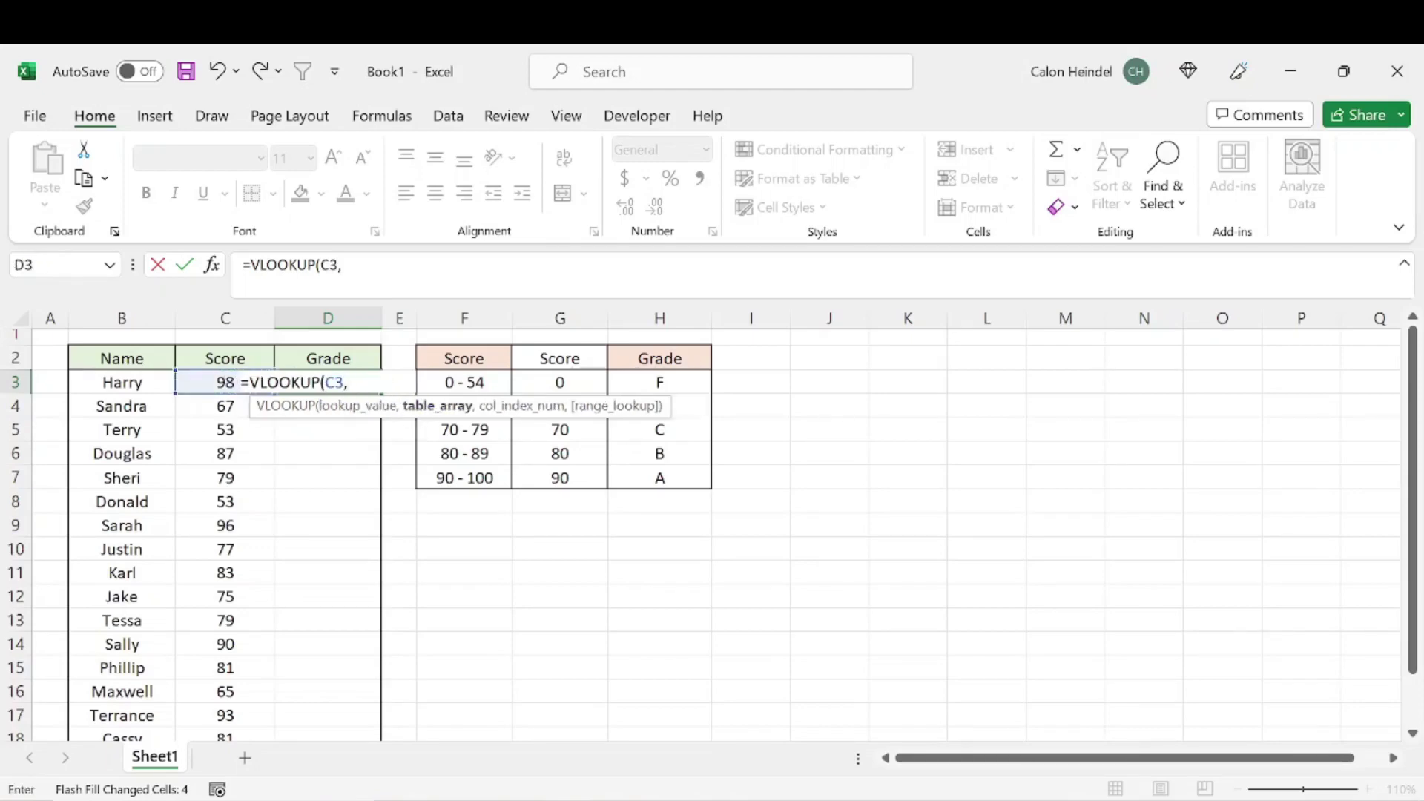
drag(558, 381, 662, 477)
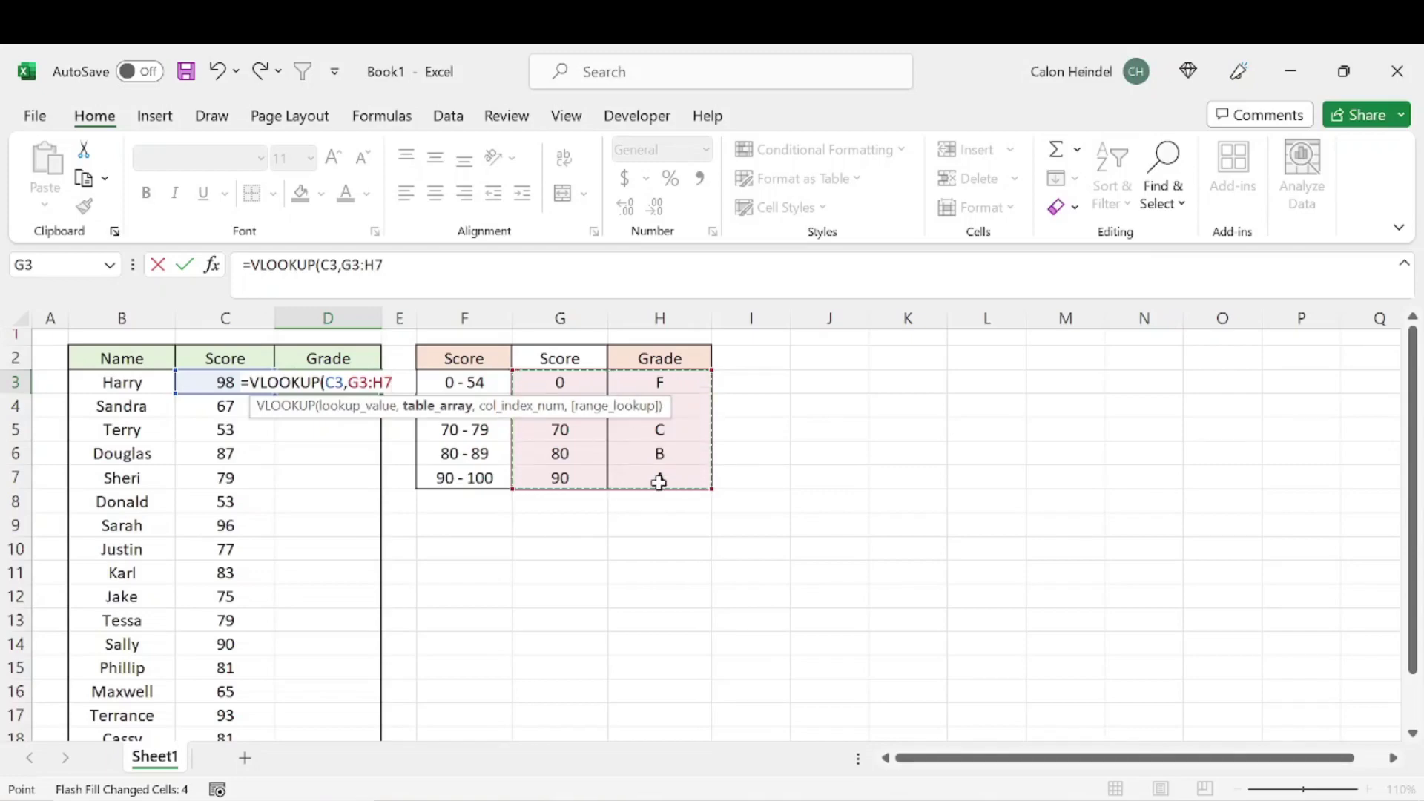
key(F4)
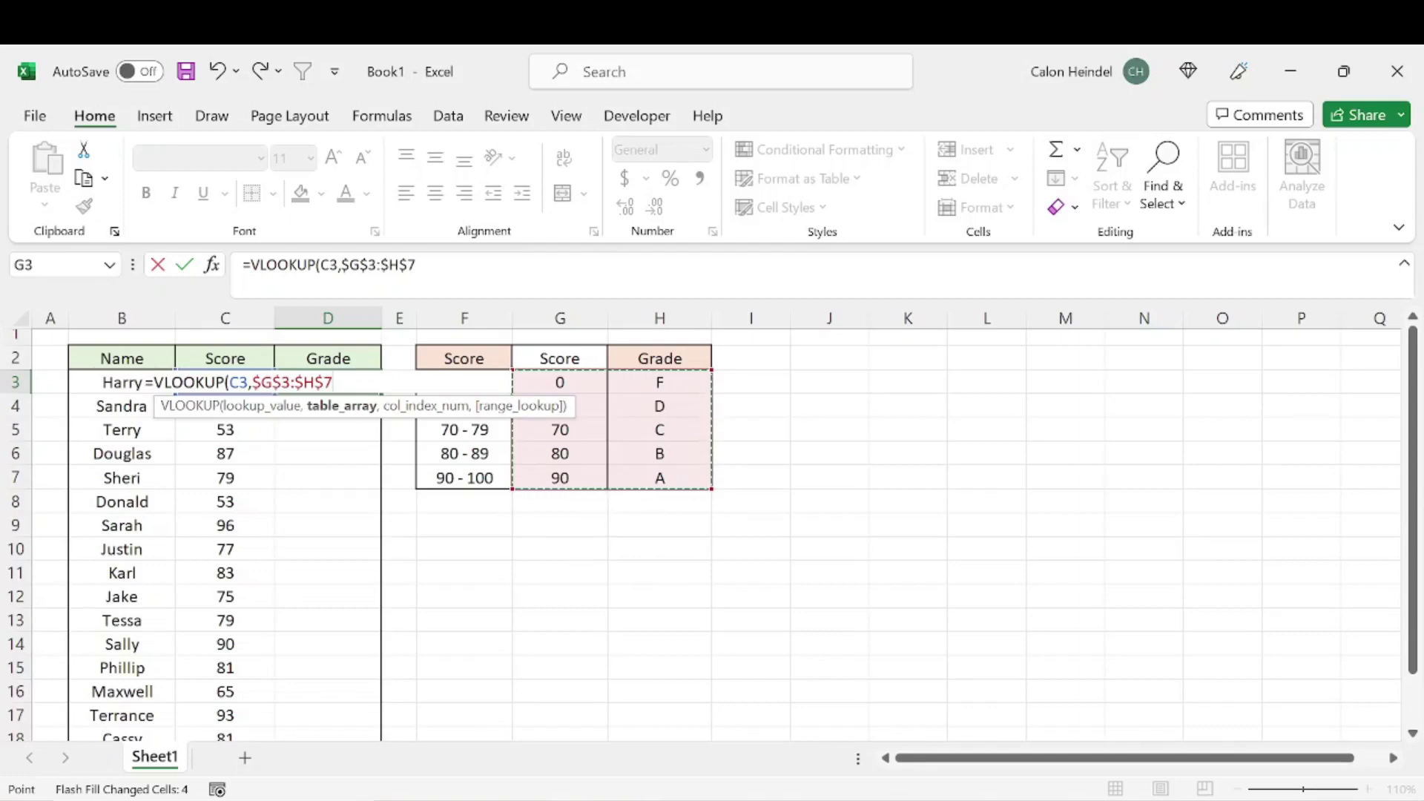
key(F2)
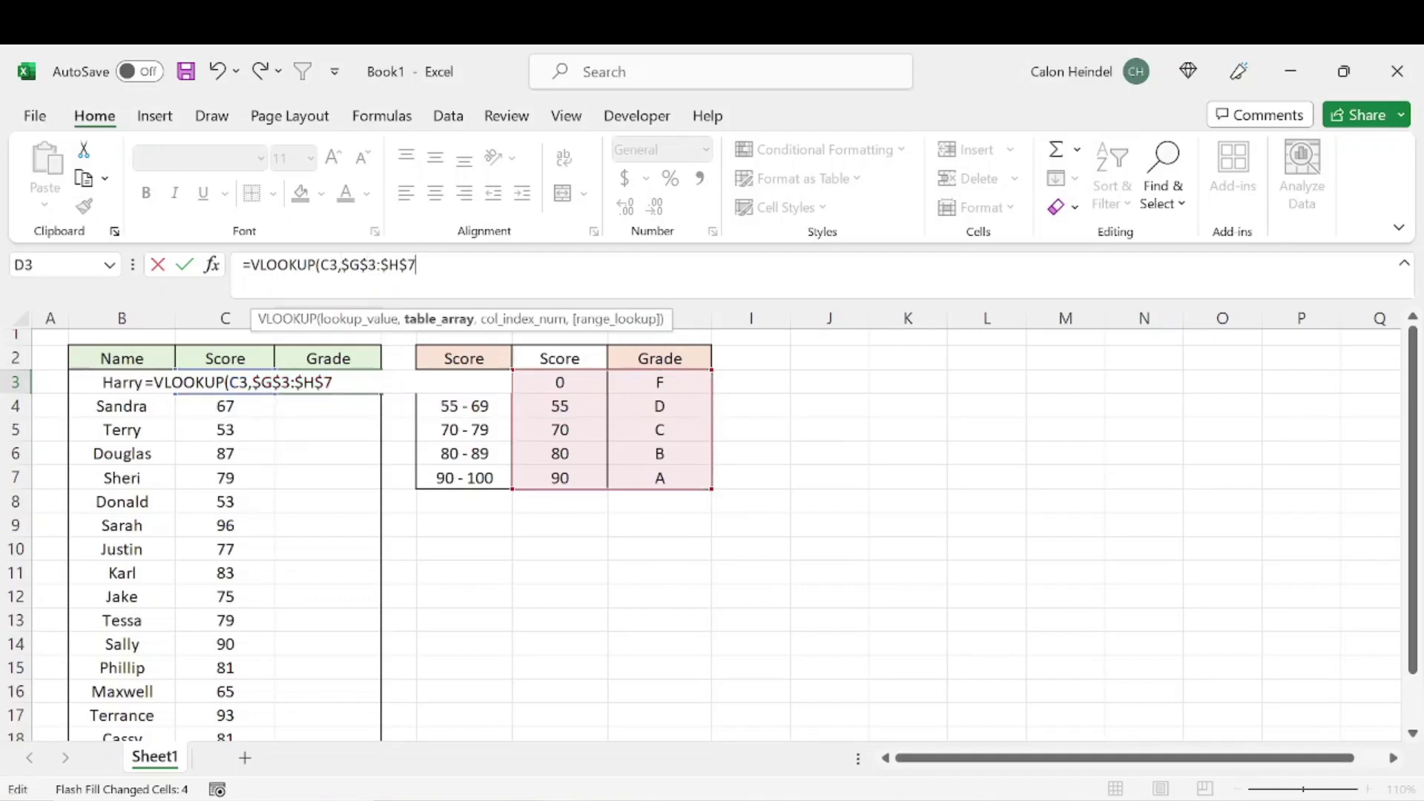
text(,)
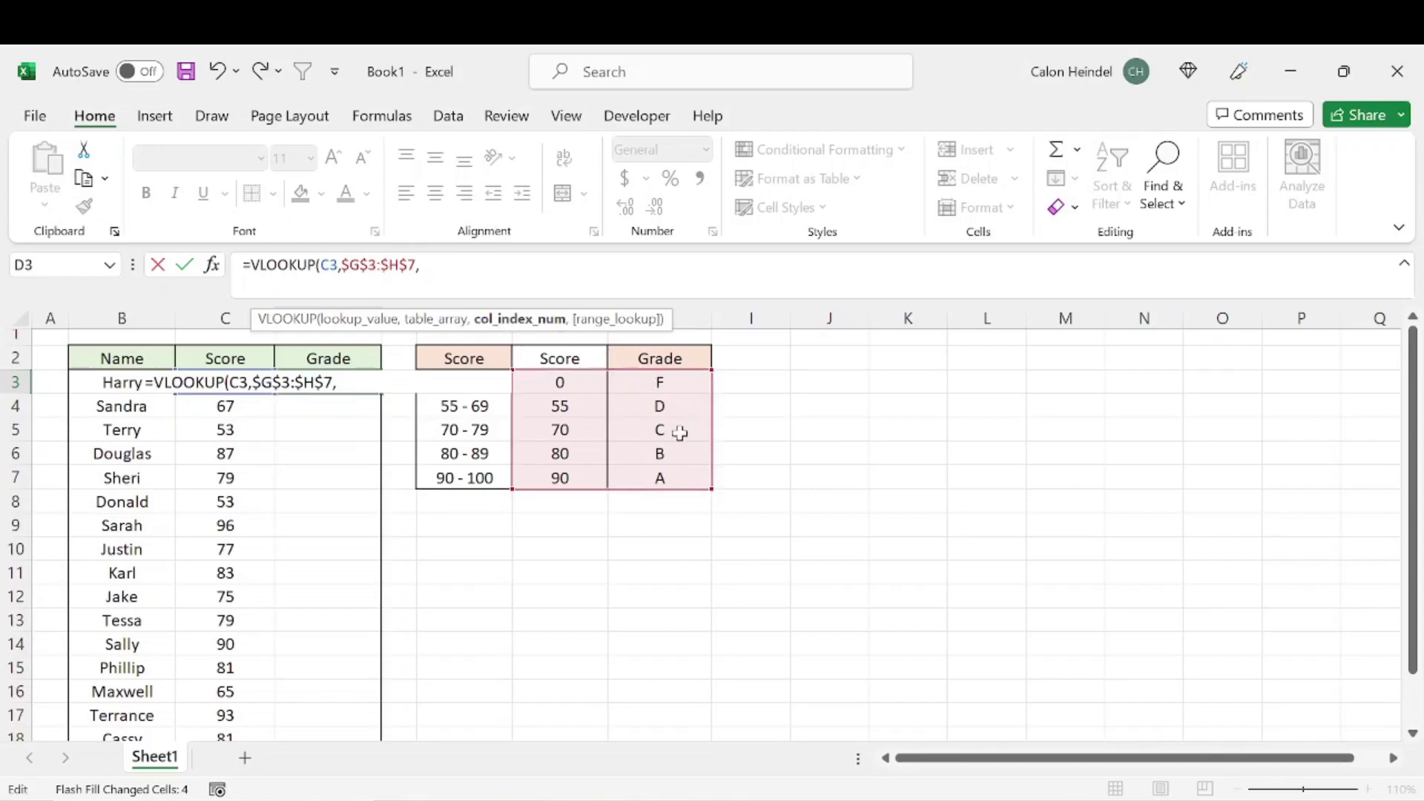
text(2)
key(Return)
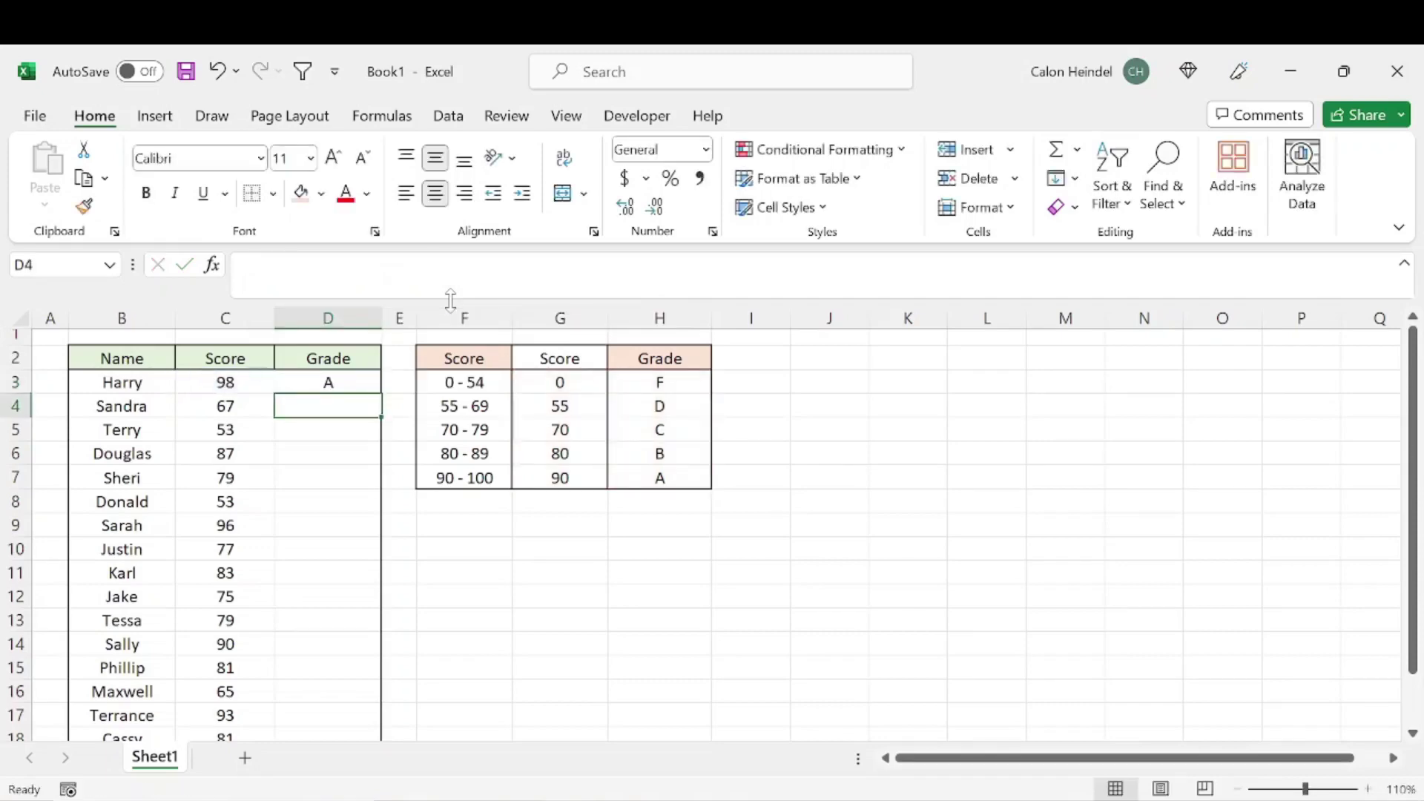
- Copy the D3 VLOOKUP formula down to D18 with the fill handle, giving grades like D and F
click(323, 380)
click(251, 383)
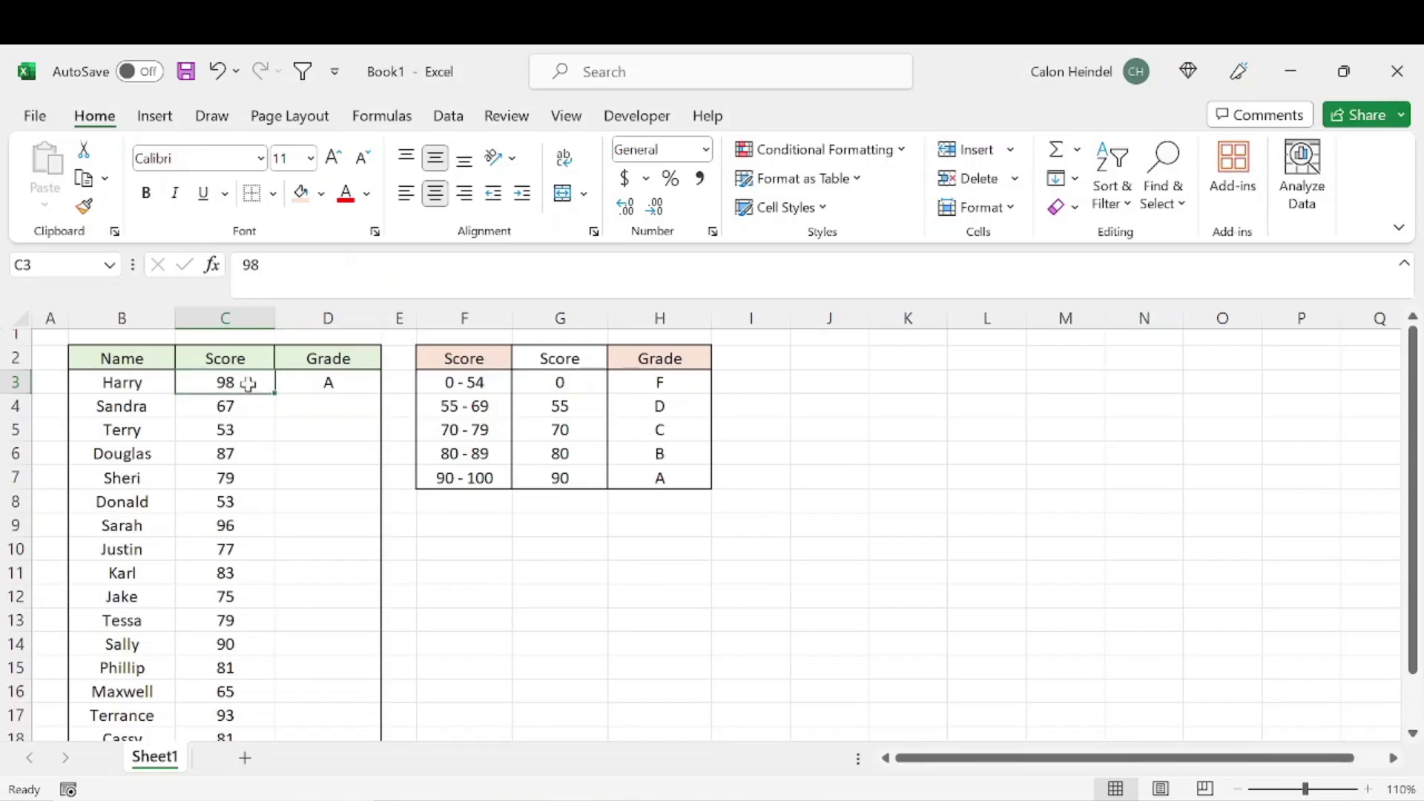
drag(579, 480, 660, 479)
drag(493, 483, 666, 479)
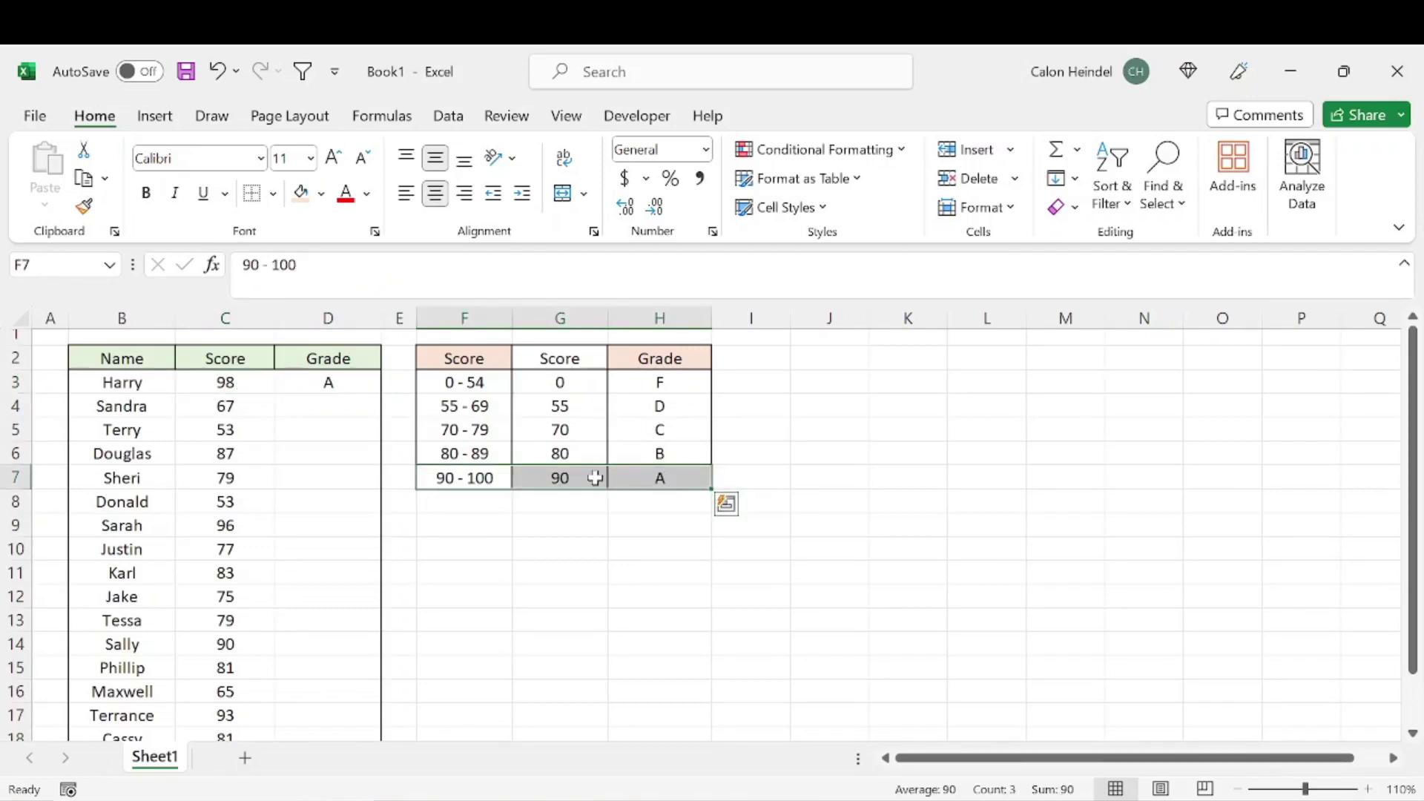
click(377, 391)
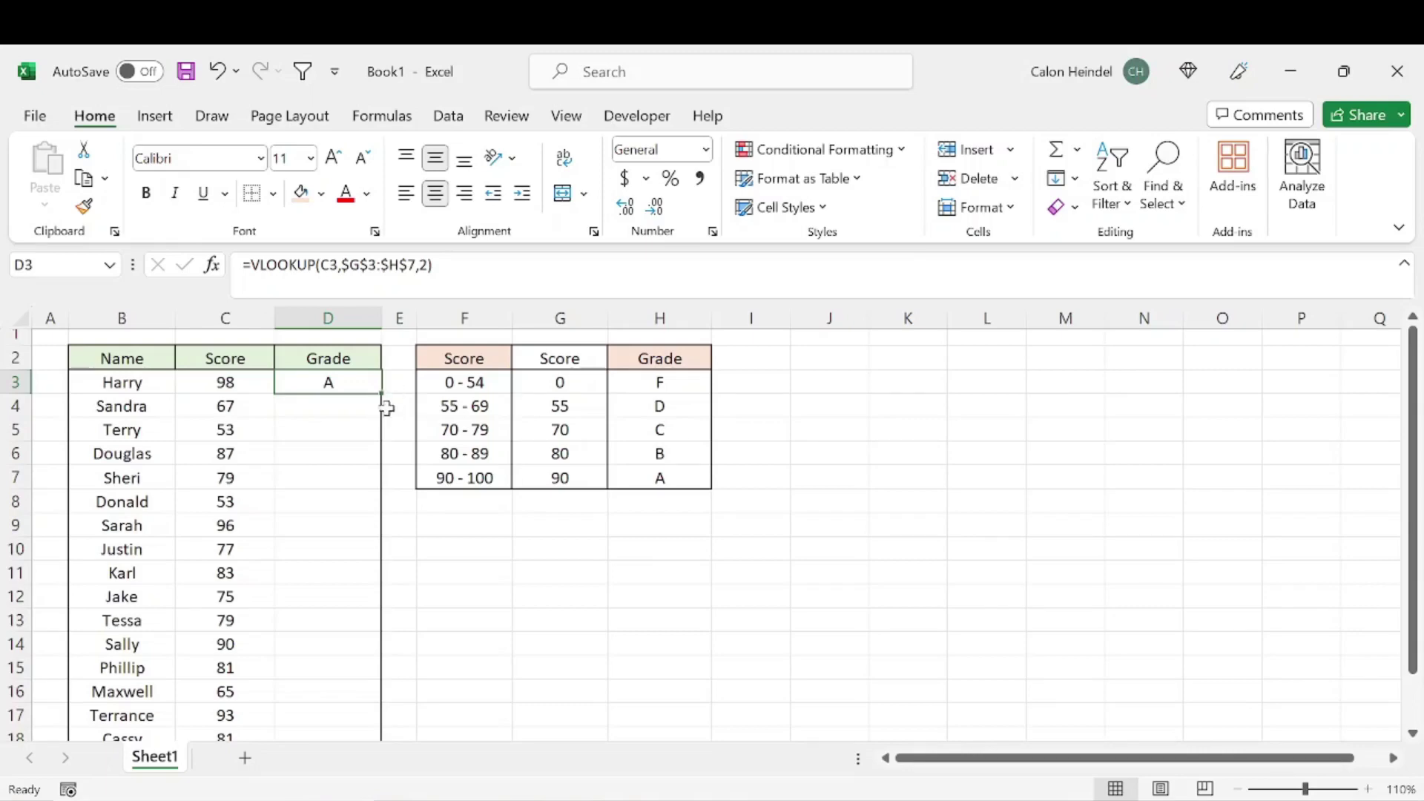
double_click(382, 393)
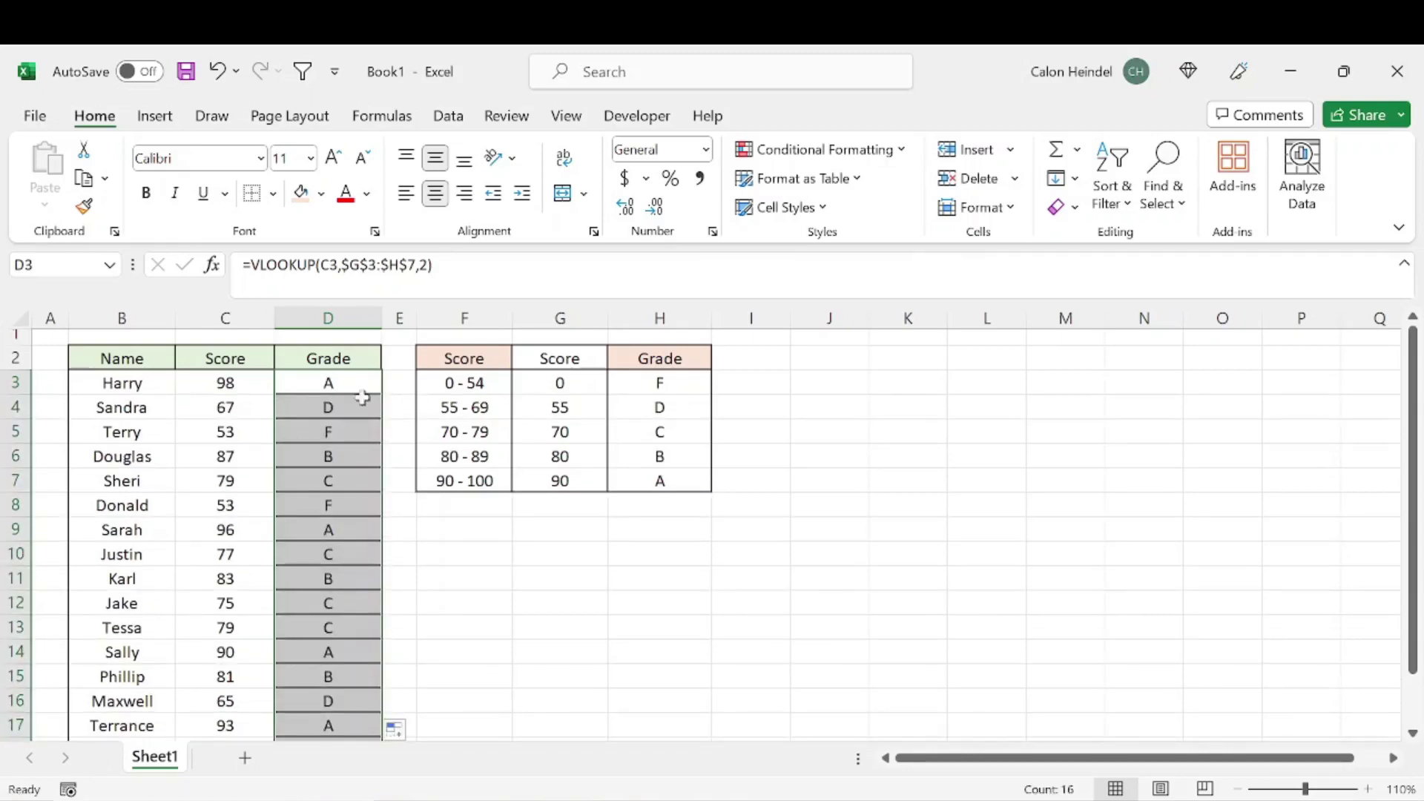
drag(338, 392, 328, 677)
click(460, 636)
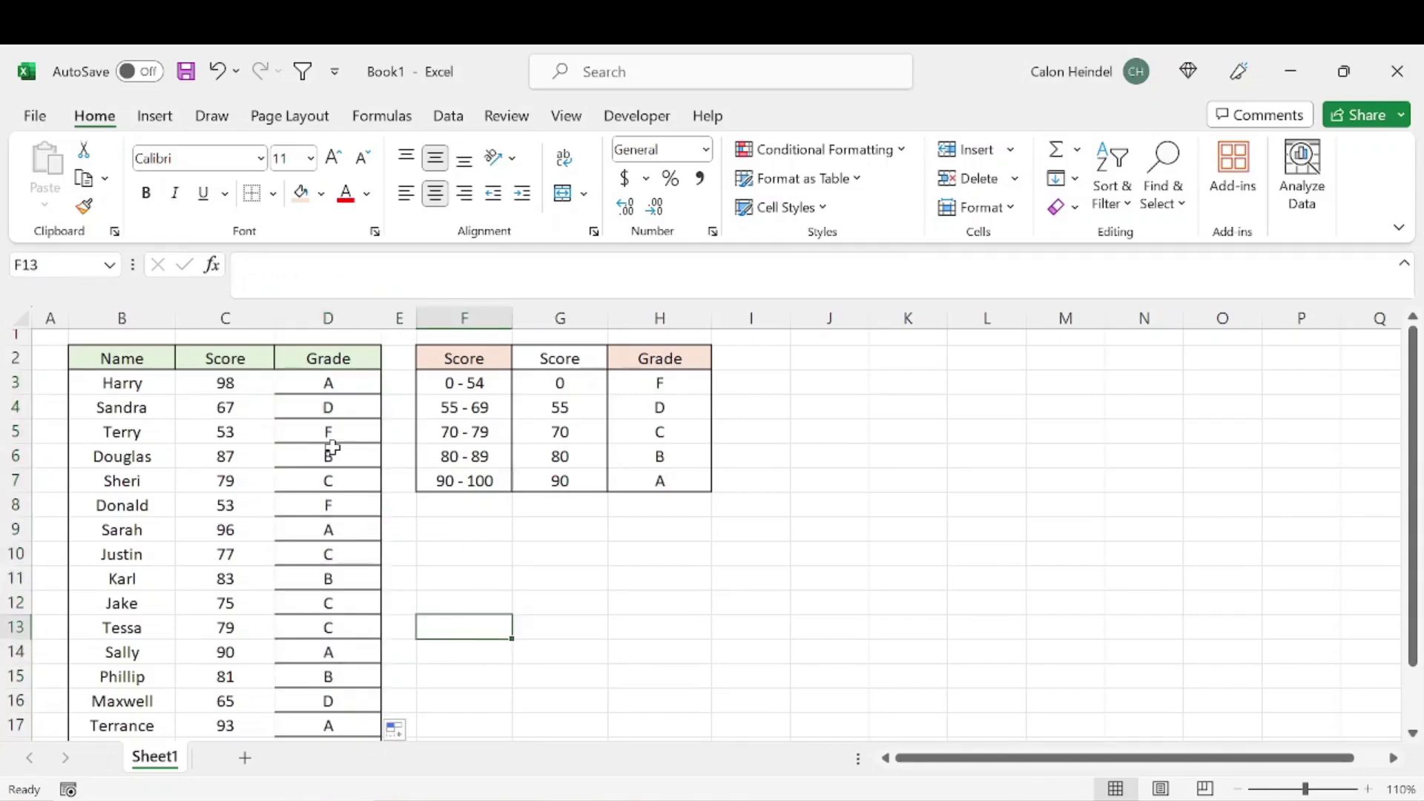
- Give the student rows all borders with a thick outside outline, and hide helper column G
drag(148, 386, 346, 731)
click(273, 194)
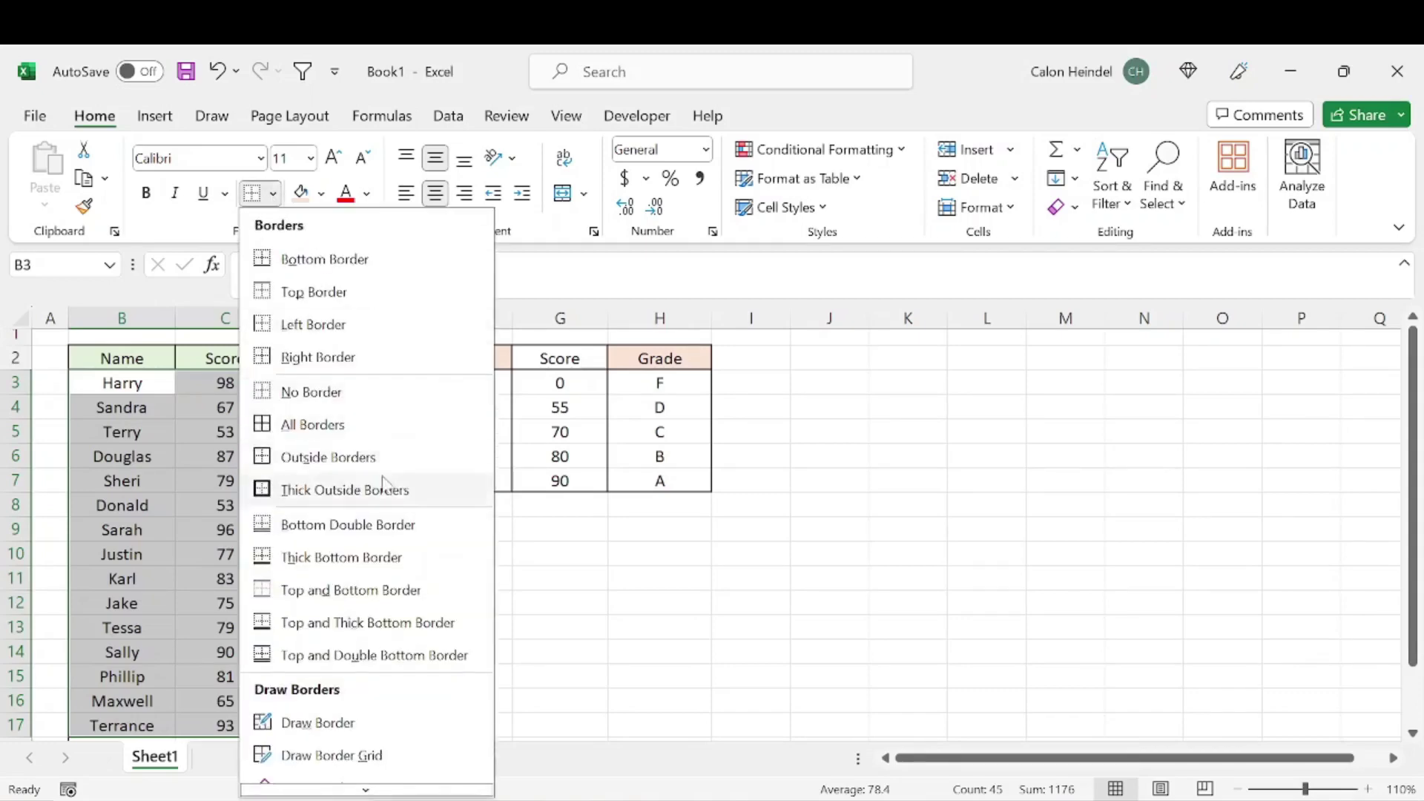
click(349, 425)
click(273, 193)
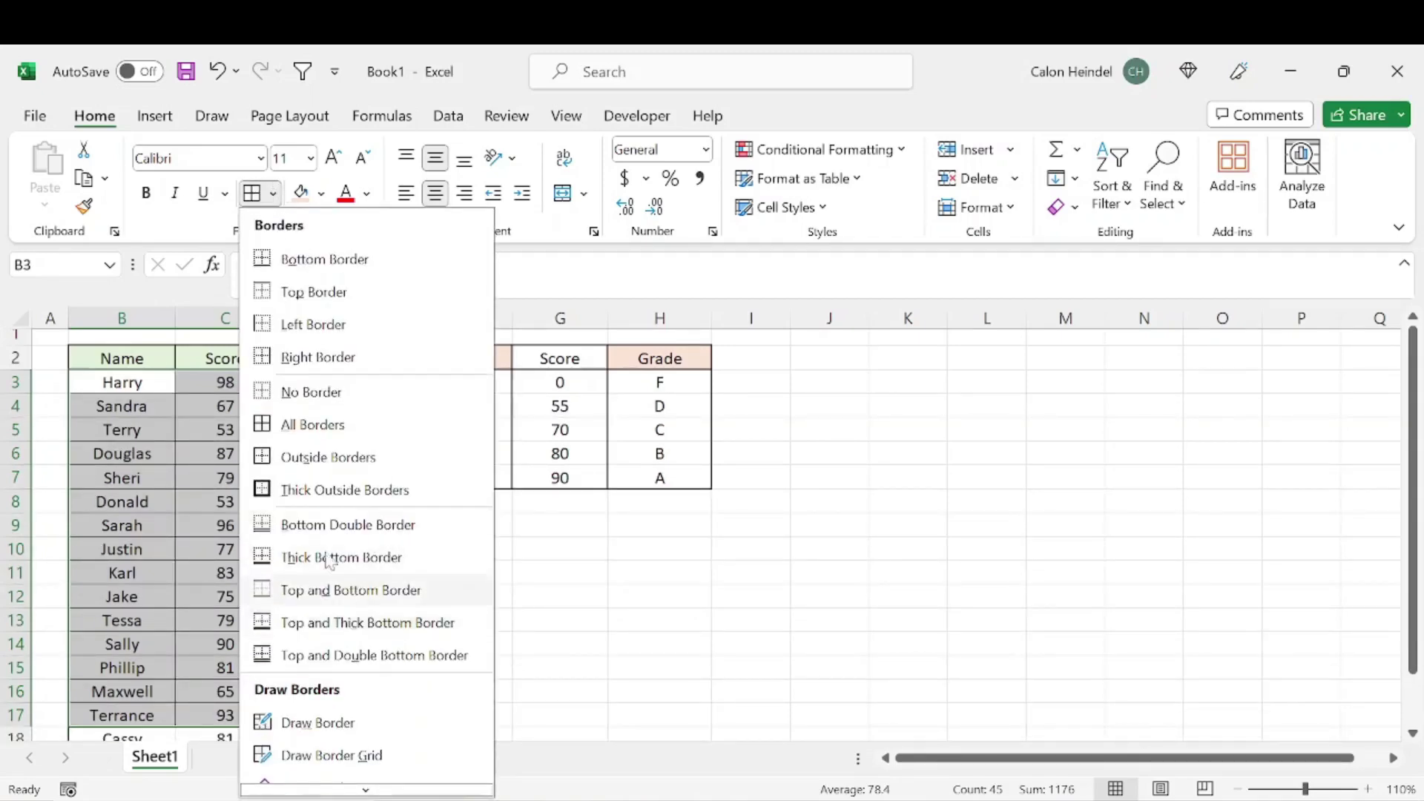
click(345, 490)
click(553, 572)
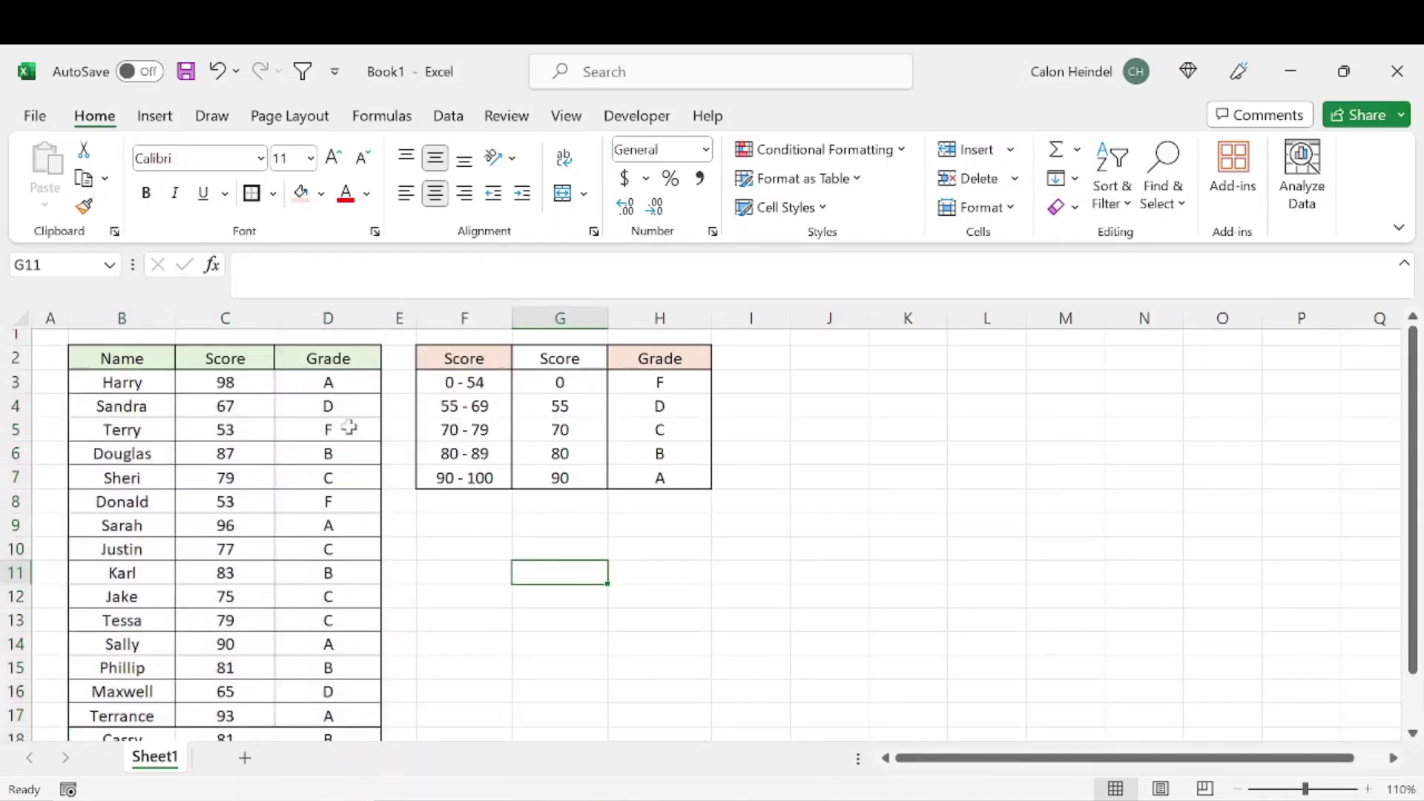
right_click(551, 317)
click(609, 700)
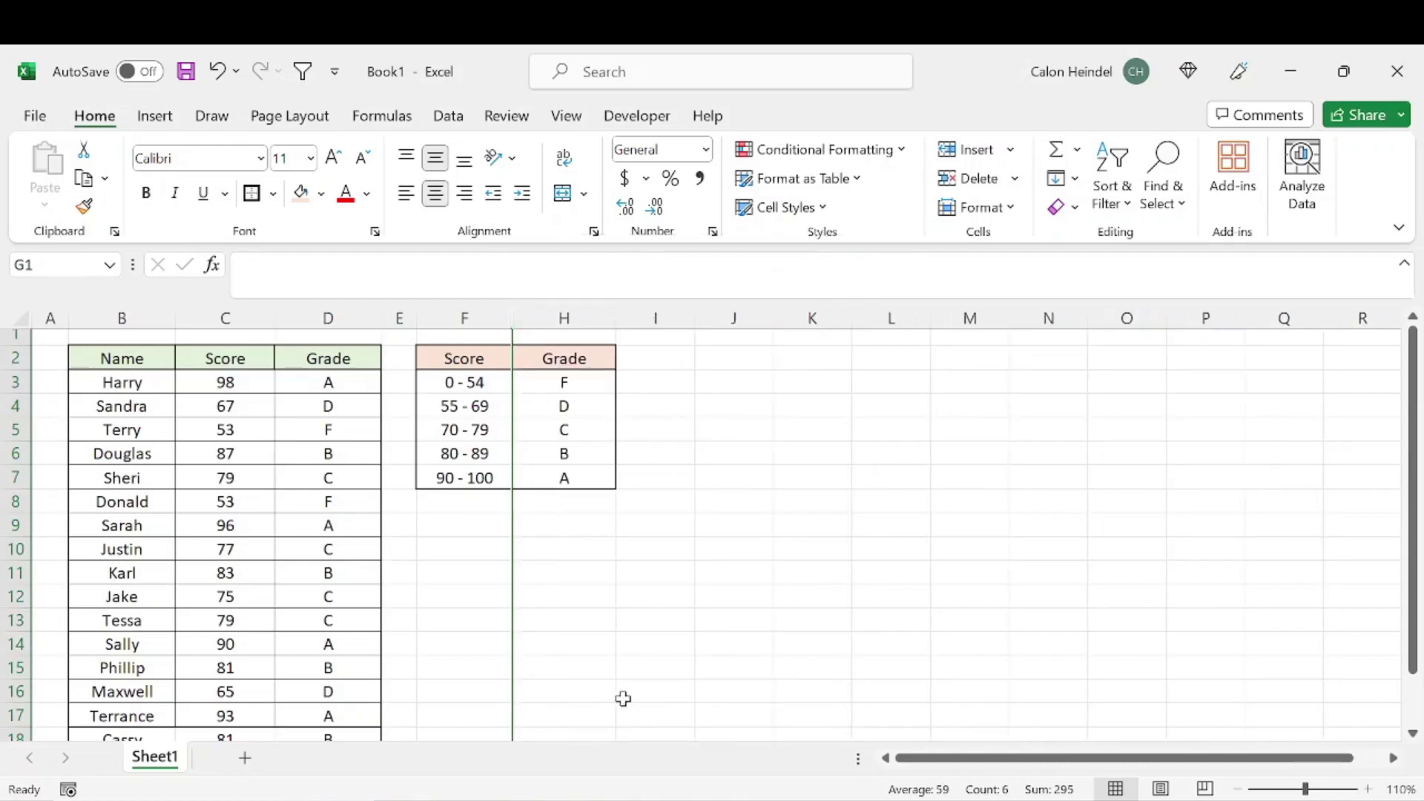
click(571, 497)
click(497, 572)
drag(309, 386, 356, 714)
click(474, 596)
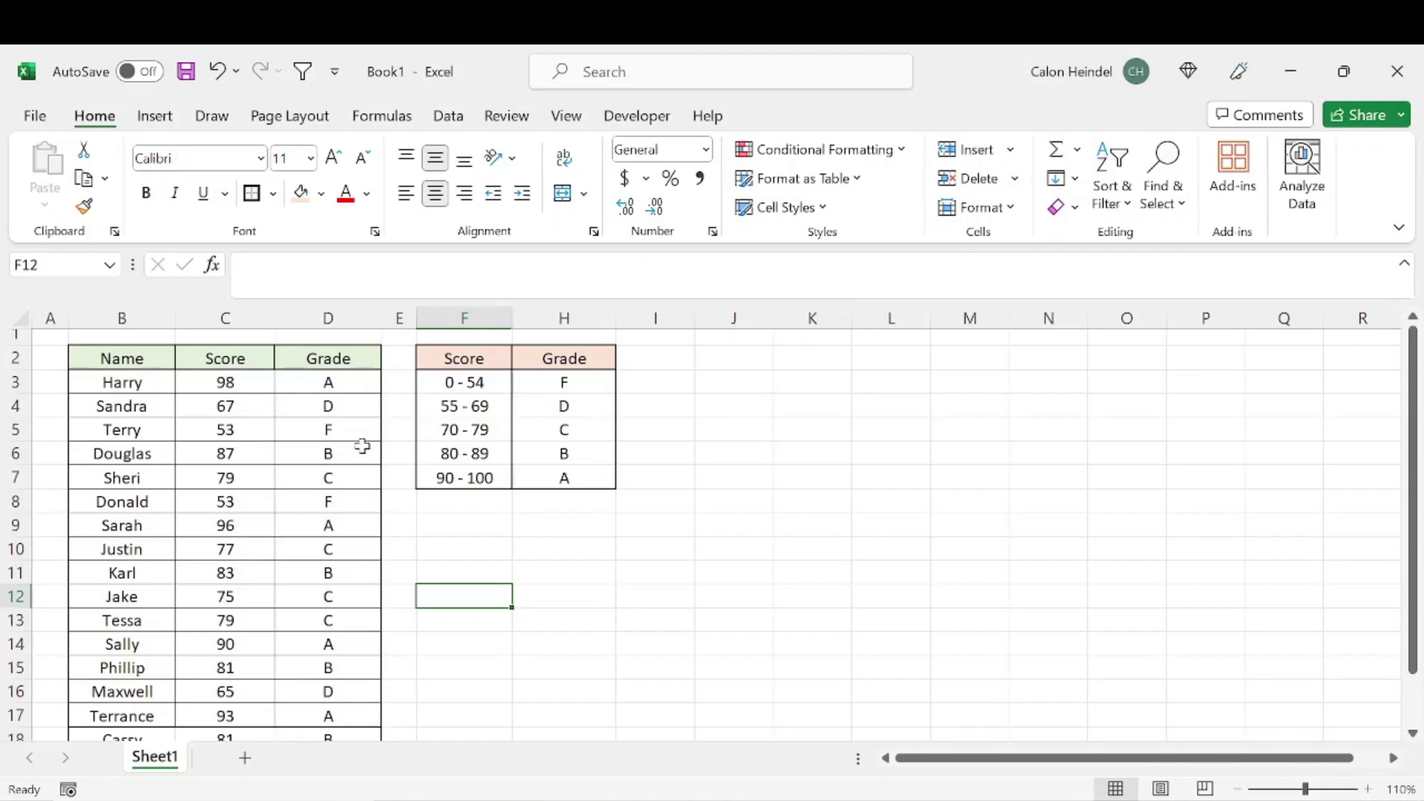
drag(467, 382, 569, 467)
click(332, 385)
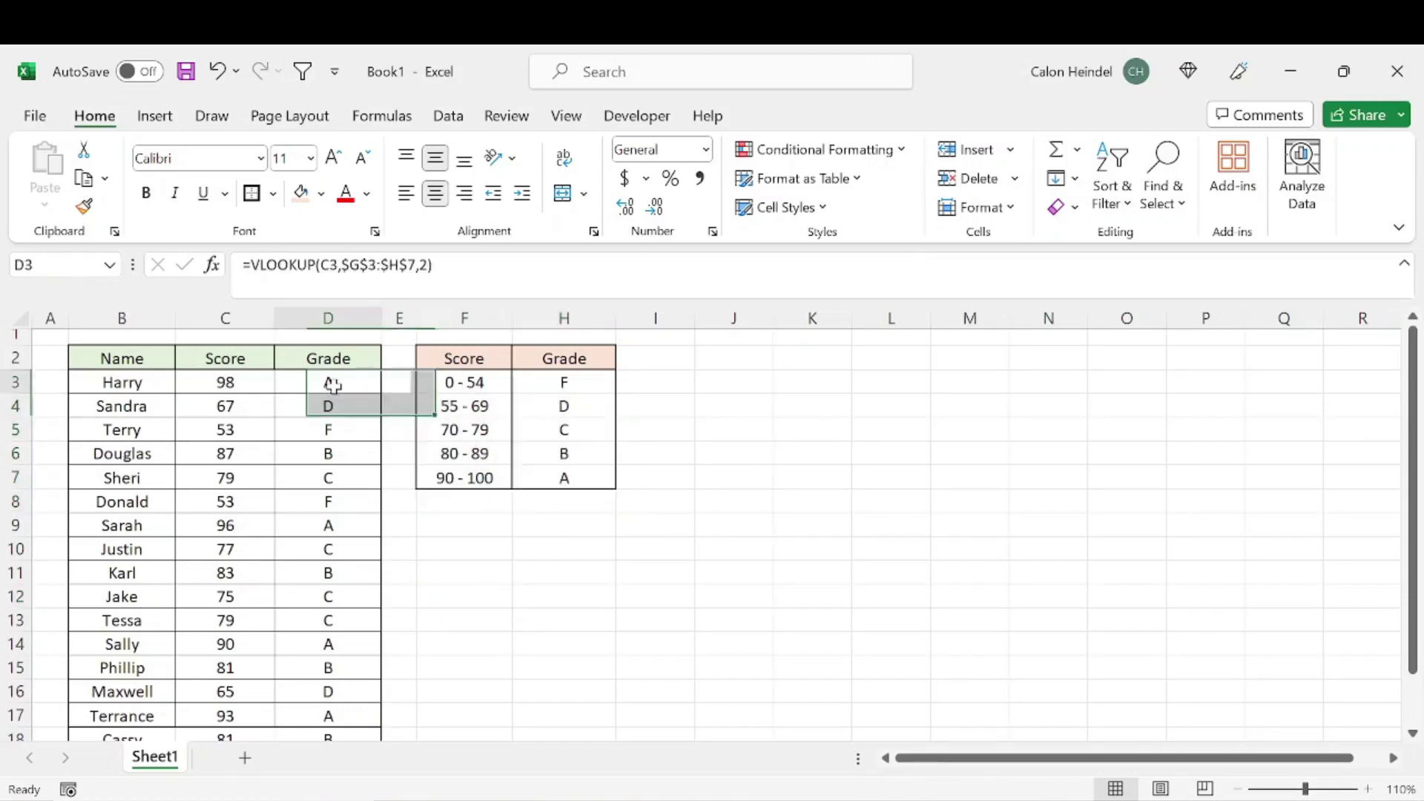